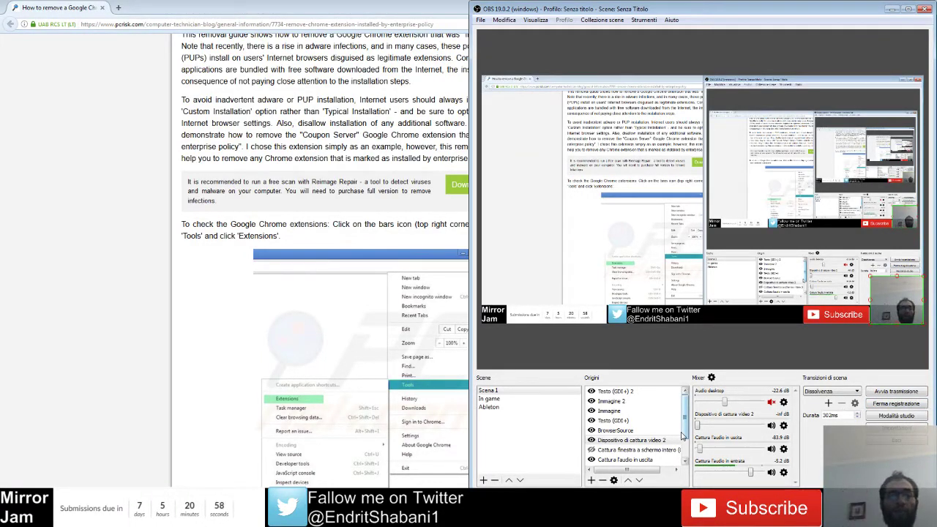
Bring up the Cookies On/Off extension page at cookiesoff.com in Chrome
click(668, 439)
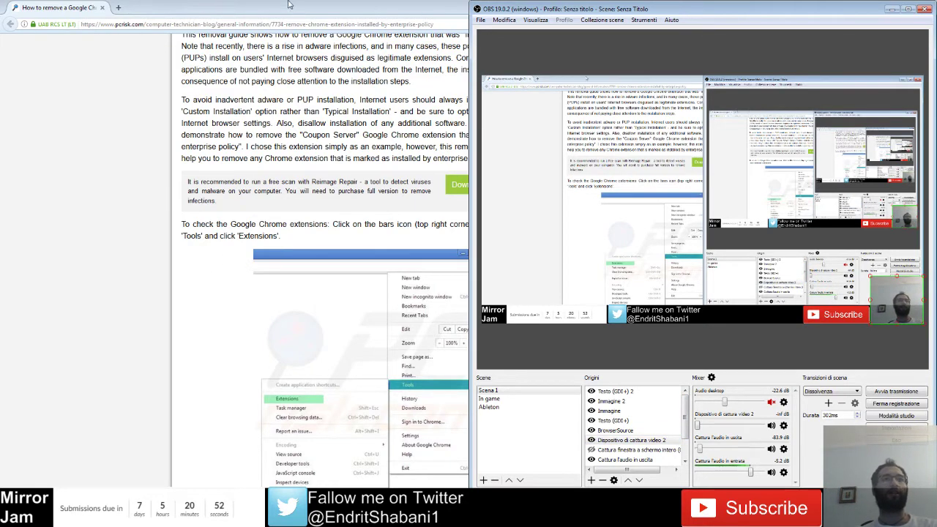
click(359, 6)
key(alt+Tab)
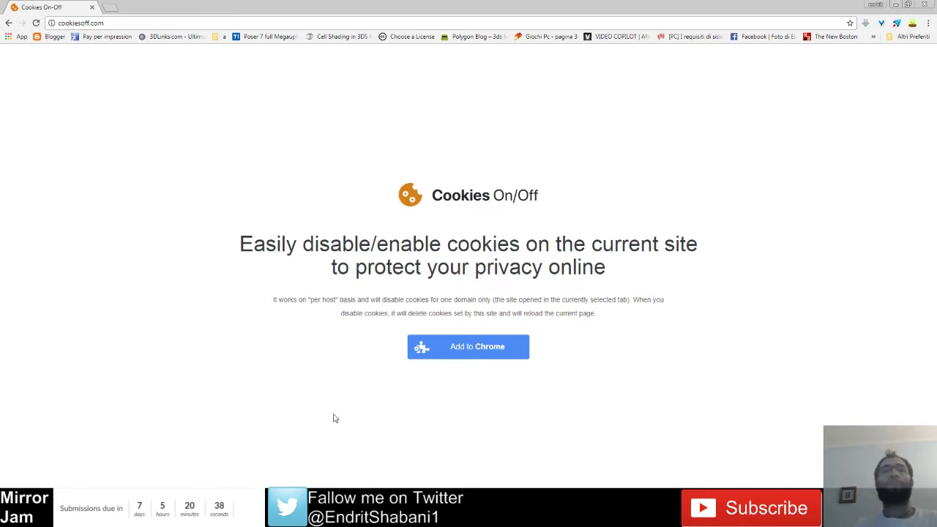
Return to the pcrisk guide on removing Chrome extensions installed by enterprise policy
key(super)
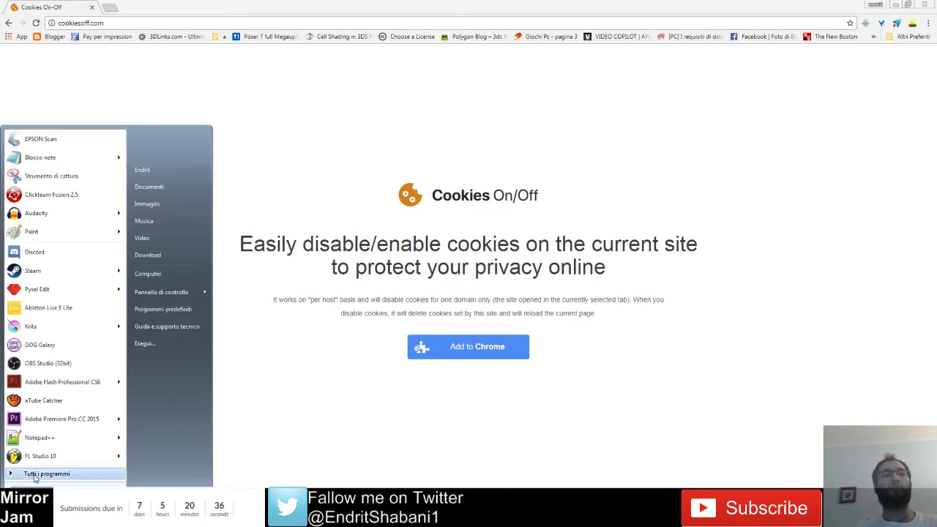
click(419, 278)
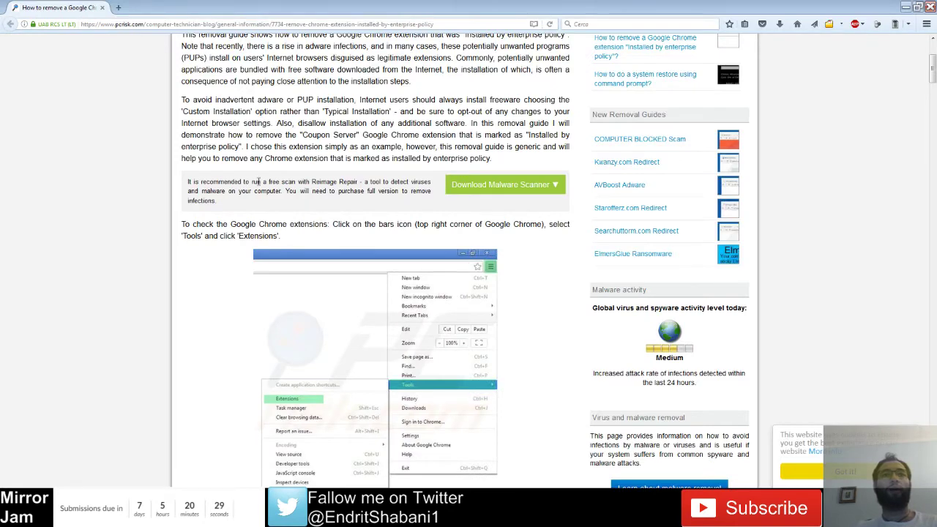
Select the phrase 'Installed by enterprise policy' in the guide's title
scroll(256, 181, up, 3)
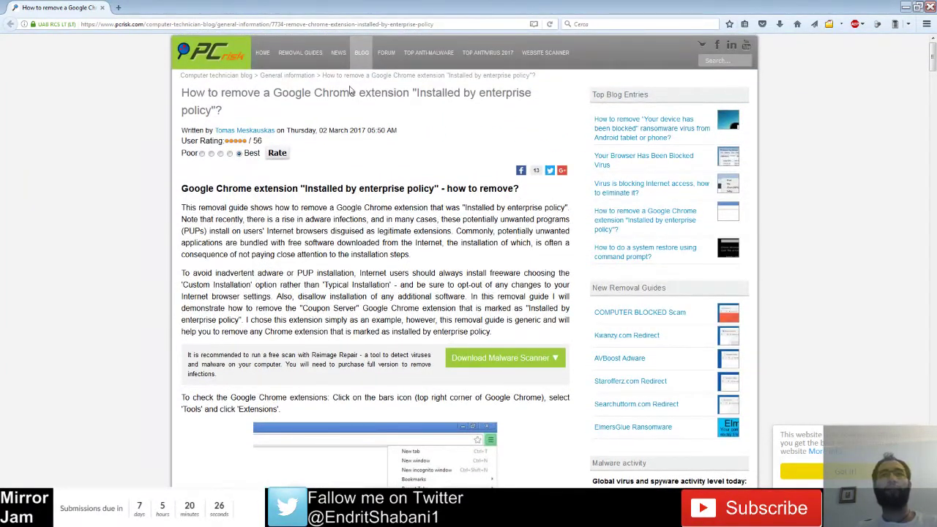
drag(417, 92, 280, 120)
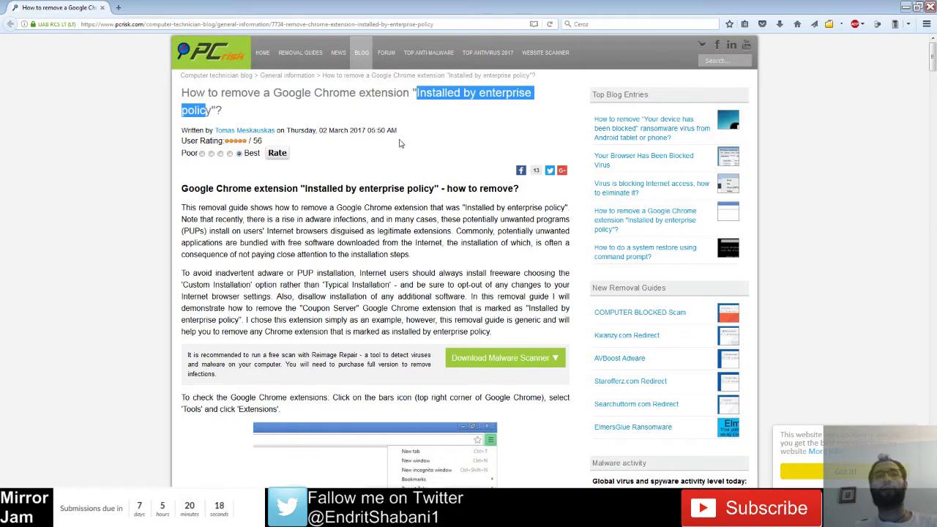
scroll(419, 188, down, 2)
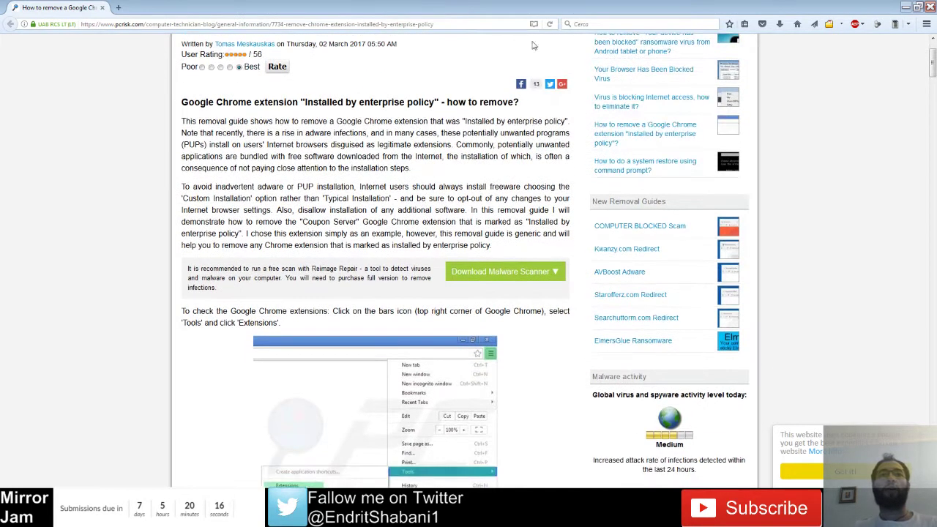
Add the Cookies On-Off extension to Chrome and open its Manage extensions page
click(905, 7)
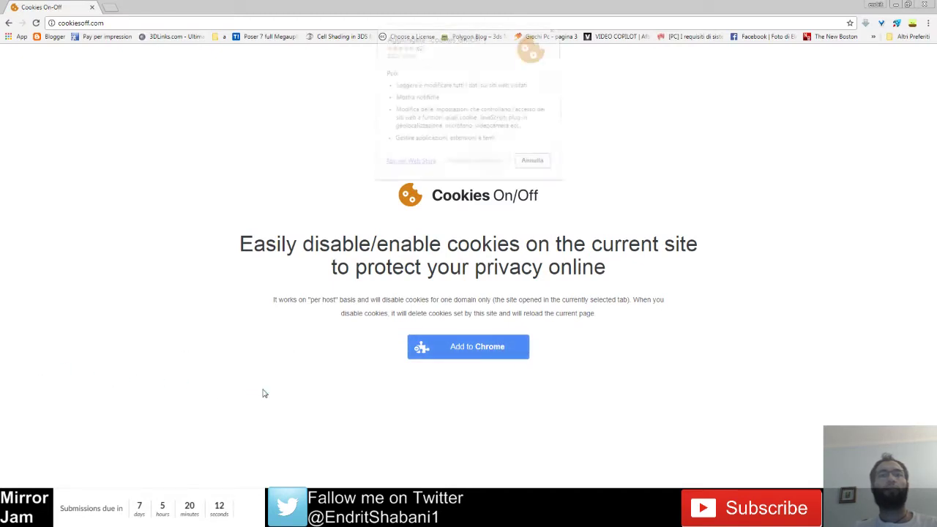
click(475, 164)
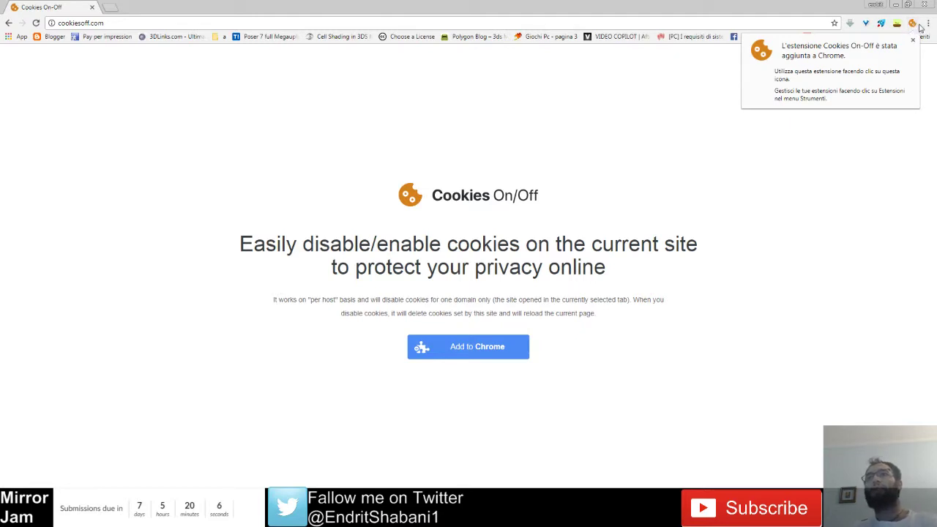
right_click(912, 24)
click(871, 96)
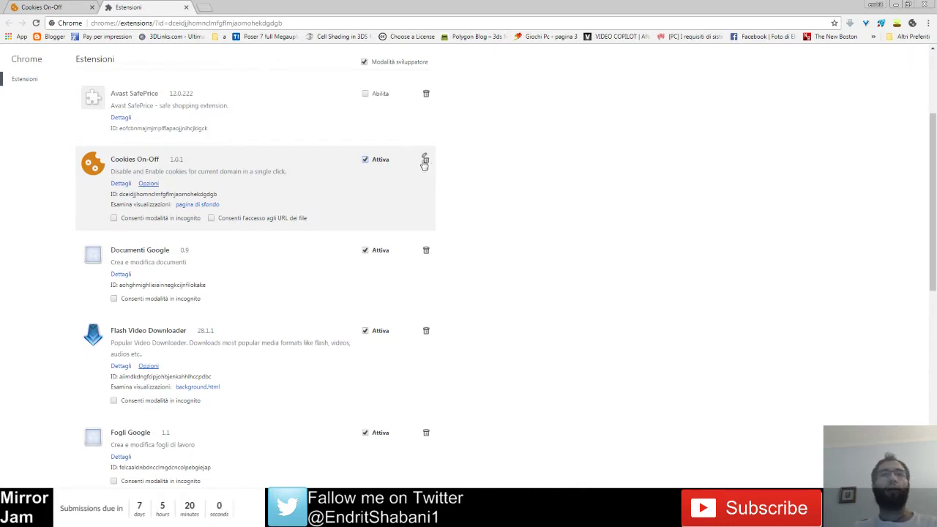
With Developer mode on, copy the Cookies On-Off extension ID
double_click(198, 195)
right_click(198, 195)
click(220, 199)
click(510, 183)
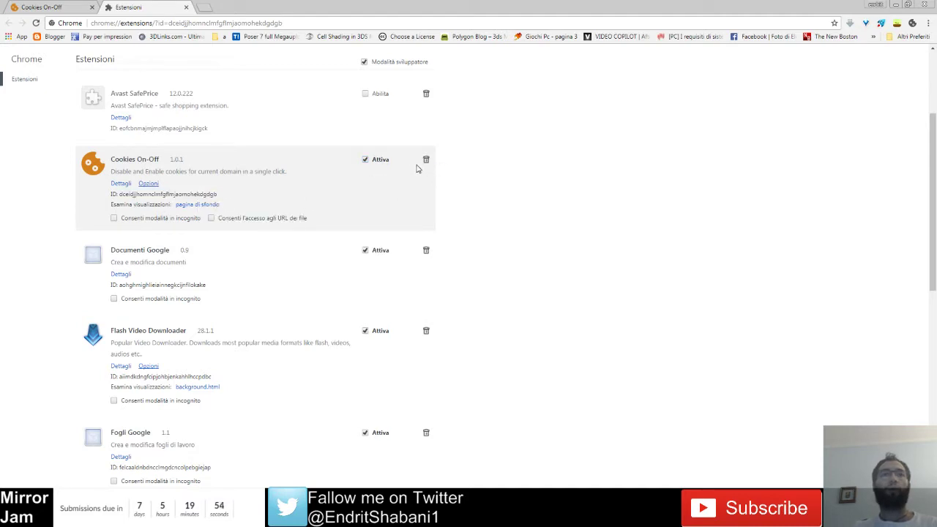
double_click(170, 196)
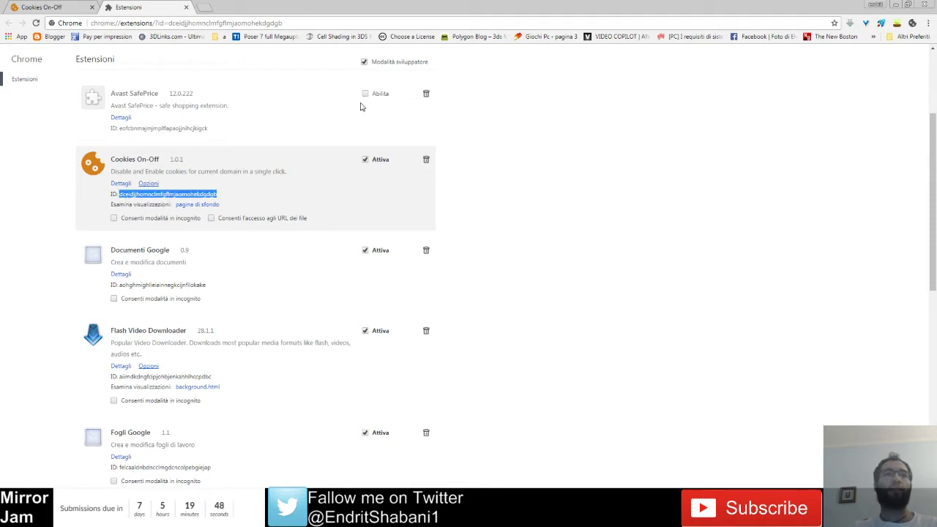
click(390, 63)
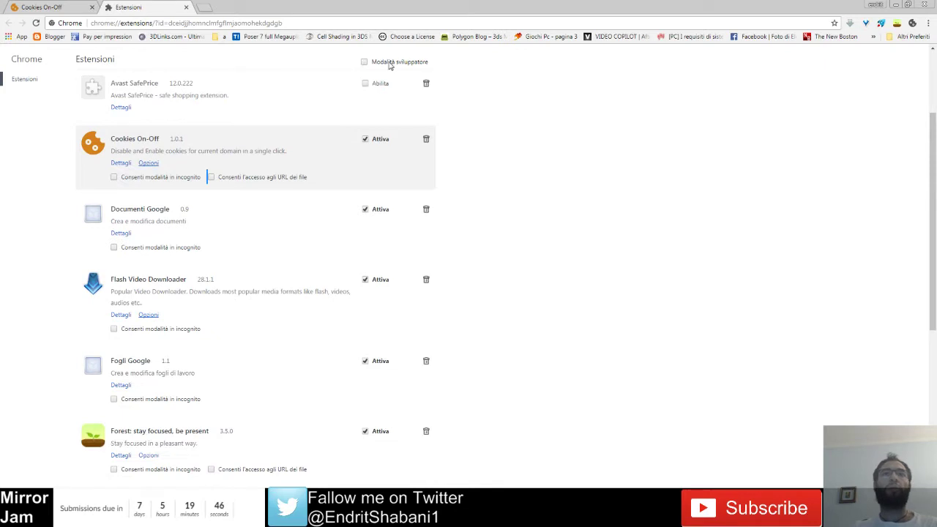
click(390, 63)
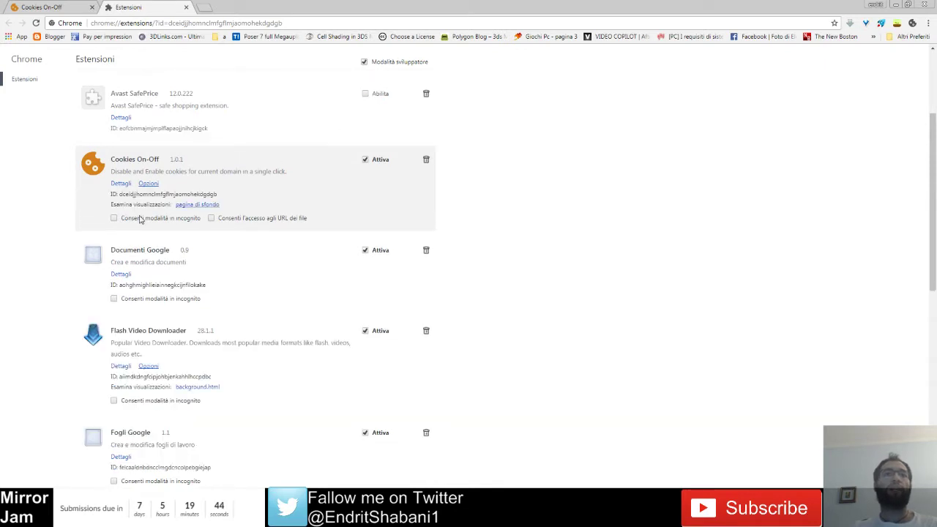
double_click(154, 196)
right_click(155, 198)
click(157, 203)
Search the Start menu for regedit and launch regedit.exe
key(super)
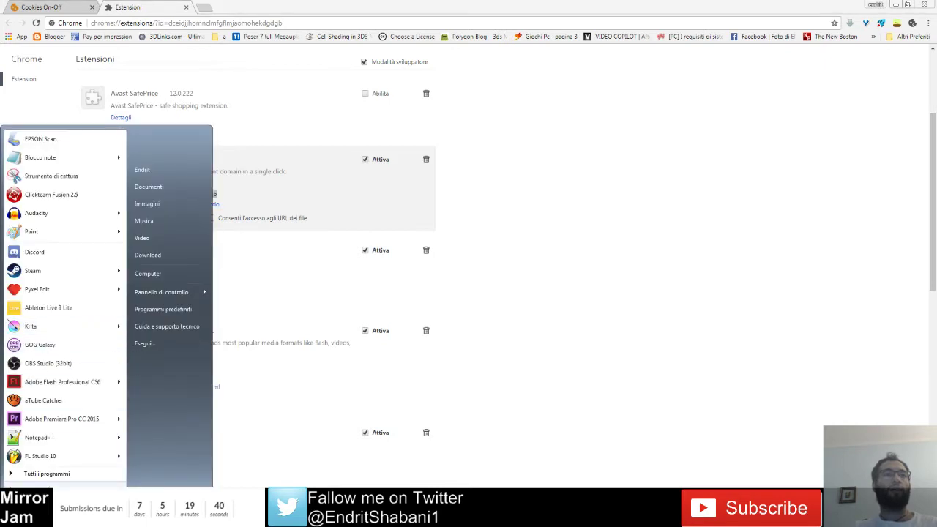
key(ctrl+v)
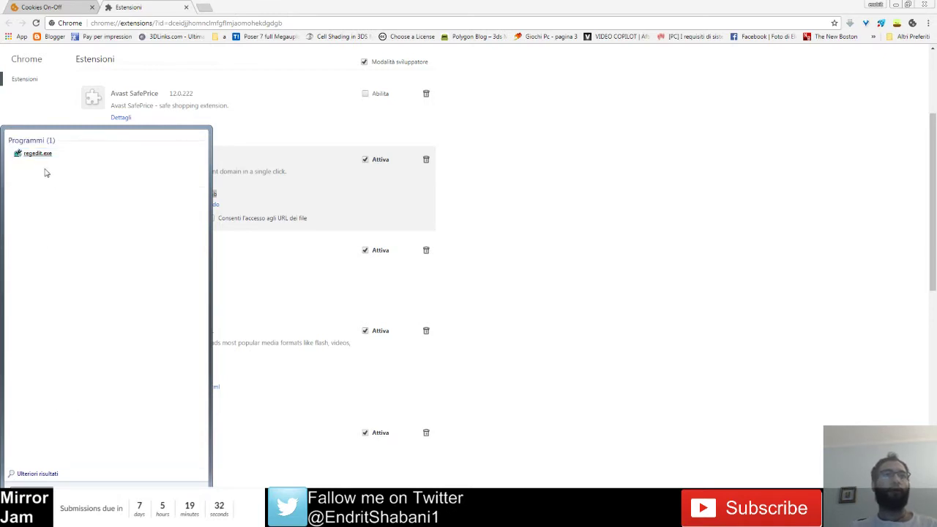
click(37, 156)
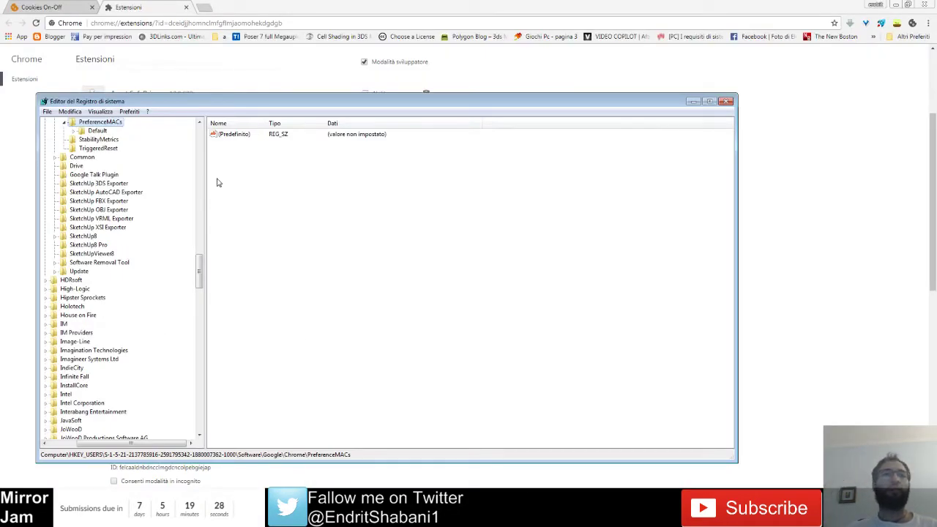
Use Edit > Find to search the registry for the pasted Cookies On-Off extension ID
scroll(76, 131, up, 20)
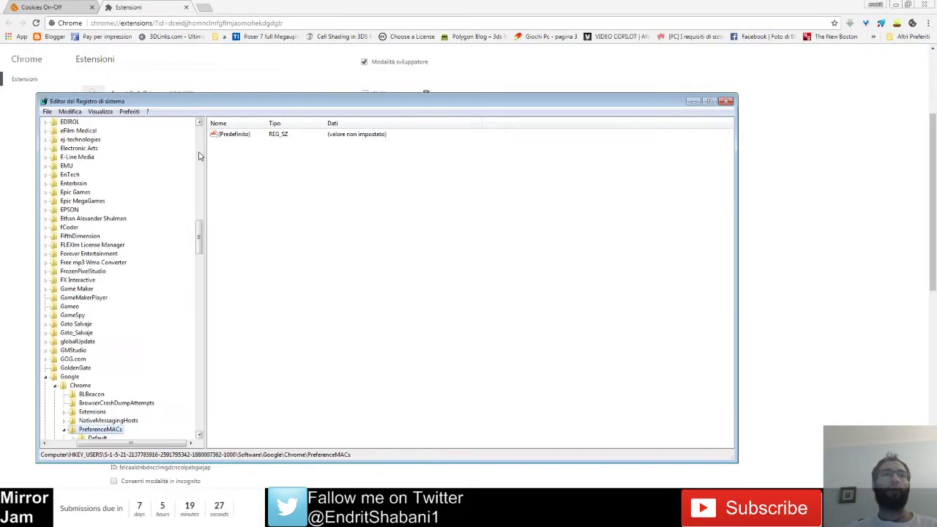
click(70, 112)
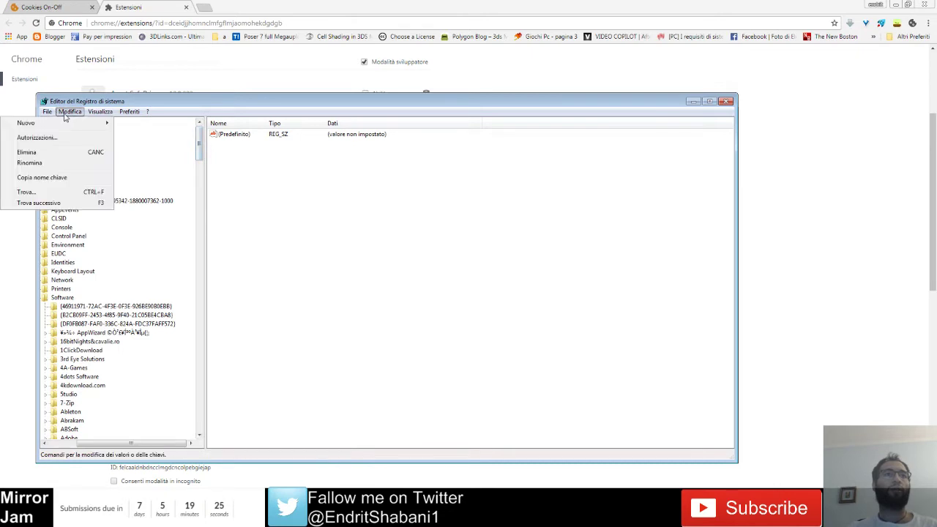
click(53, 190)
right_click(125, 166)
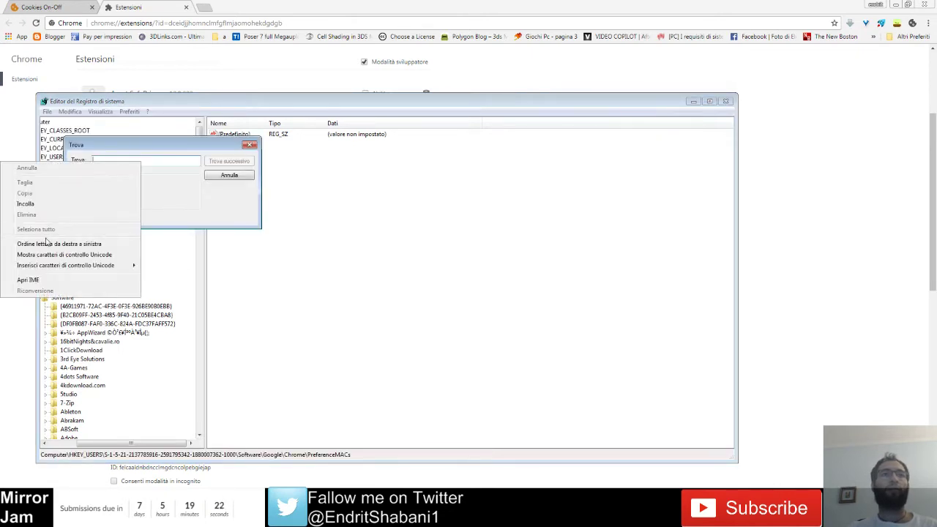
click(44, 203)
click(212, 161)
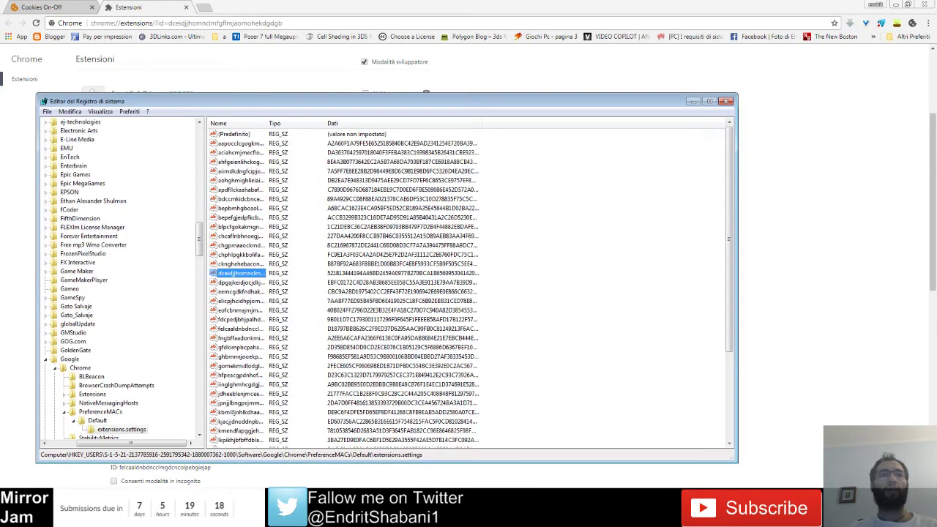
key(alt+Tab)
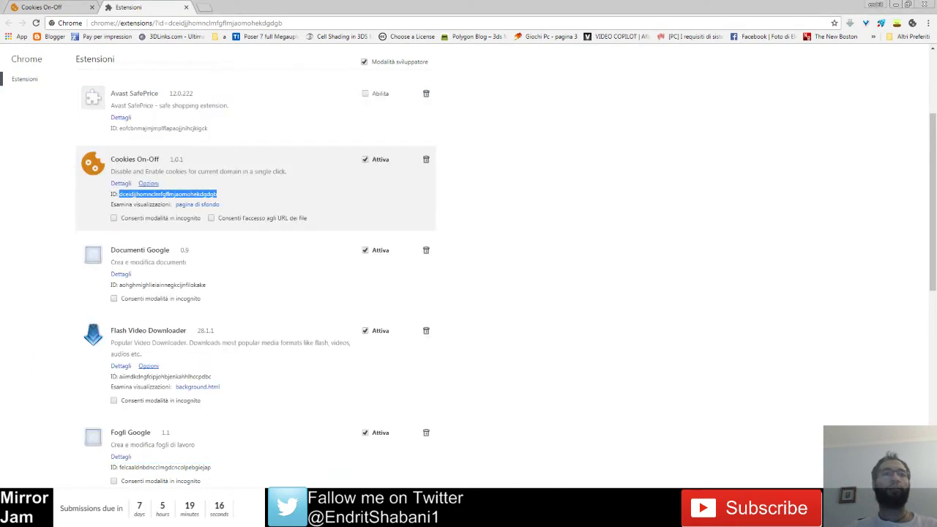
Delete the extension's value under PreferenceMACs\Default\extensions.settings
key(alt+Tab)
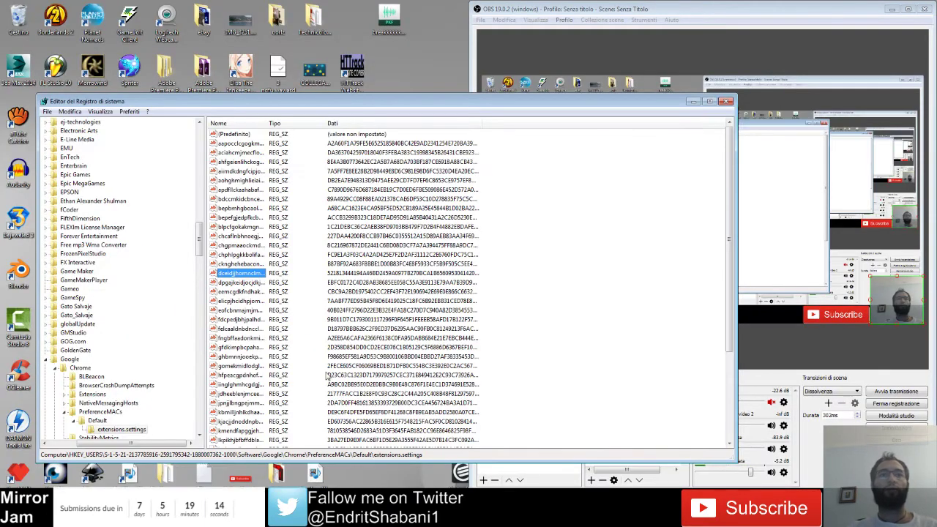
double_click(356, 101)
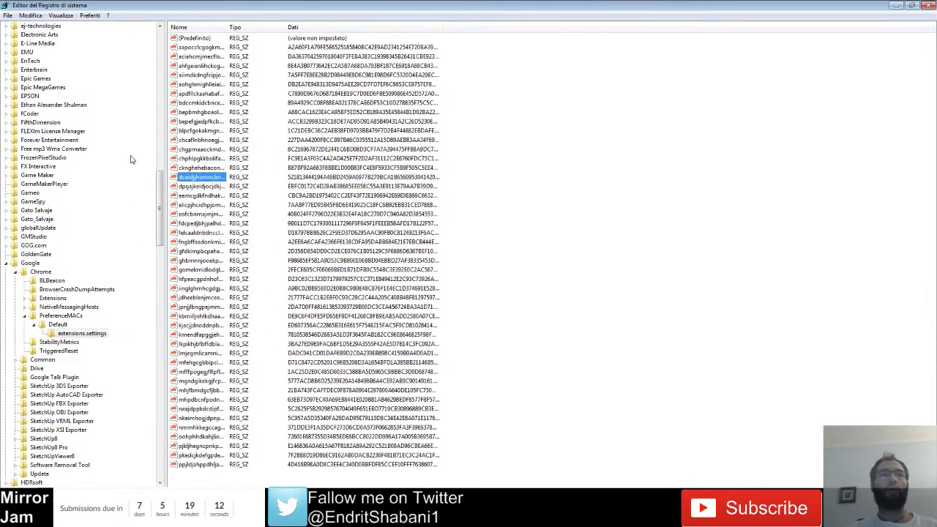
right_click(195, 178)
click(208, 211)
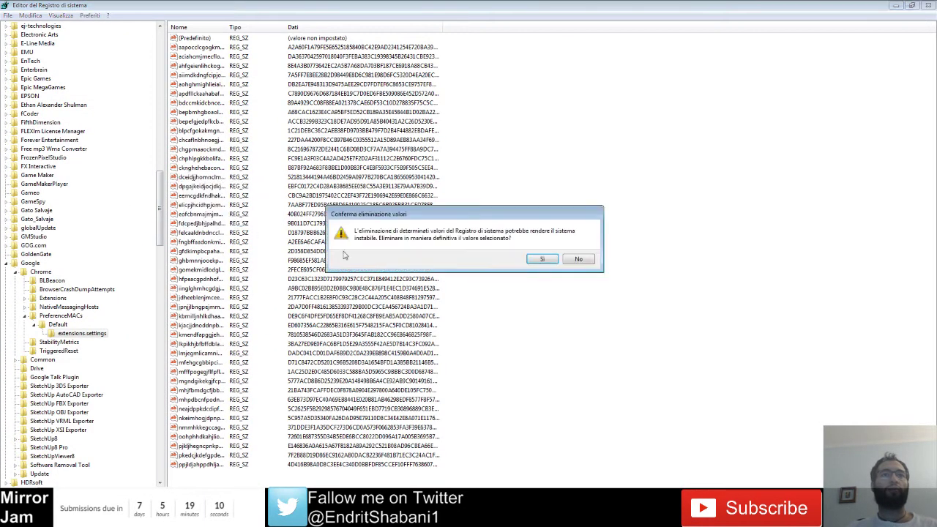
click(543, 264)
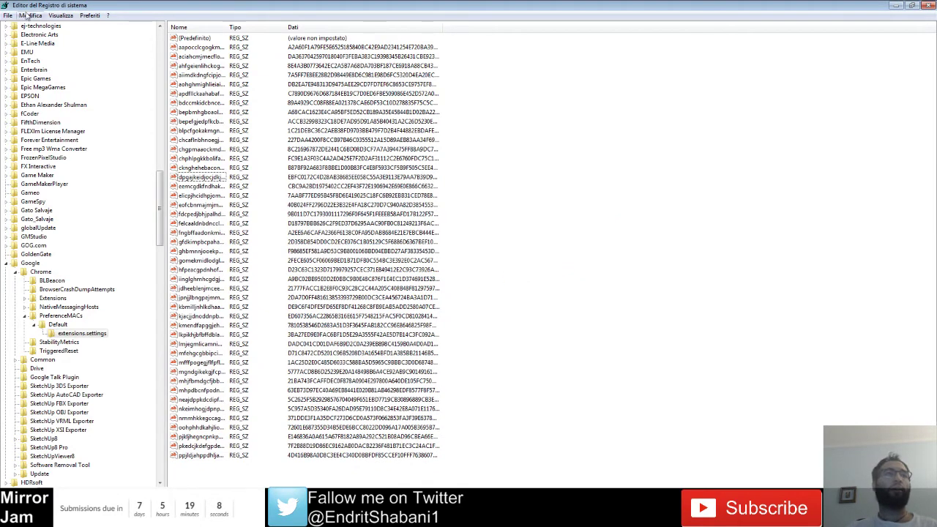
Find the next registry match for the extension ID, under Explorer\TypedPaths
click(30, 16)
click(52, 122)
click(204, 66)
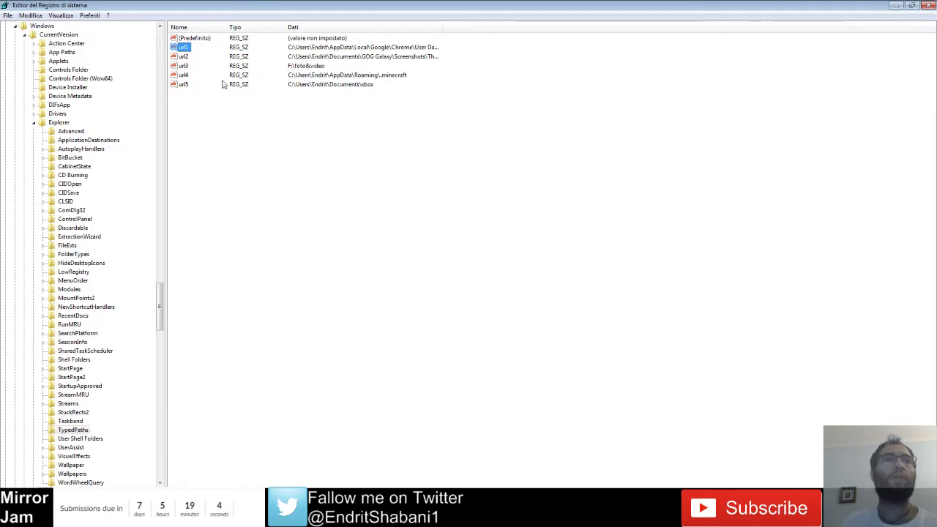
Delete the url1 value from TypedPaths
right_click(183, 49)
click(212, 84)
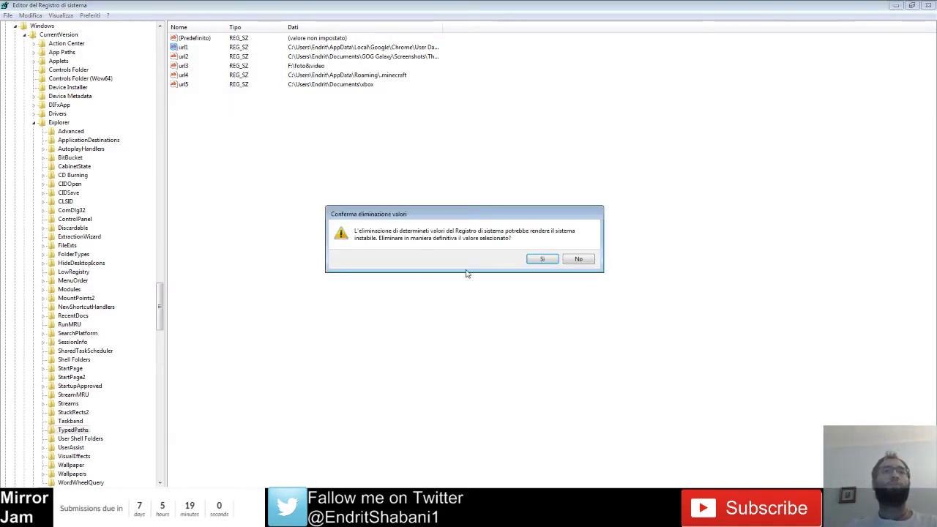
click(541, 260)
Search again for remaining matches until the search finishes, then scroll the tree to the top
click(30, 15)
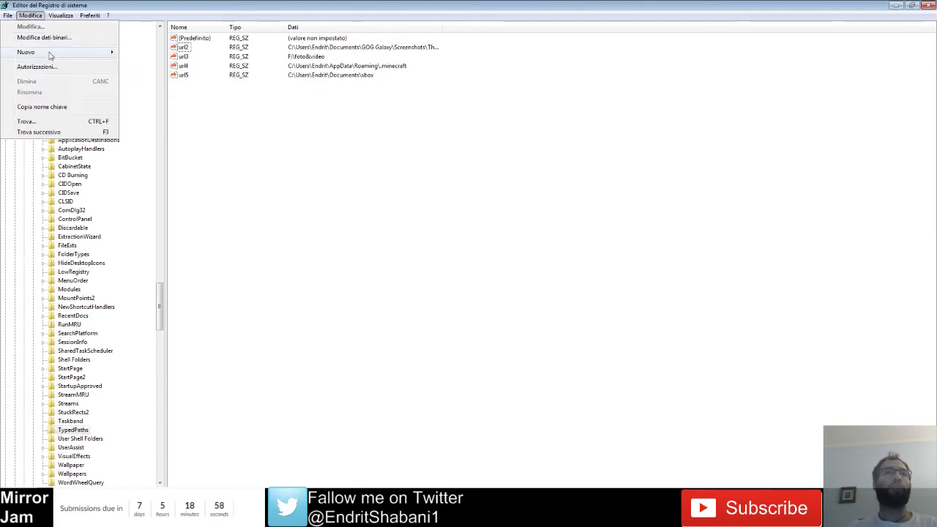
click(46, 119)
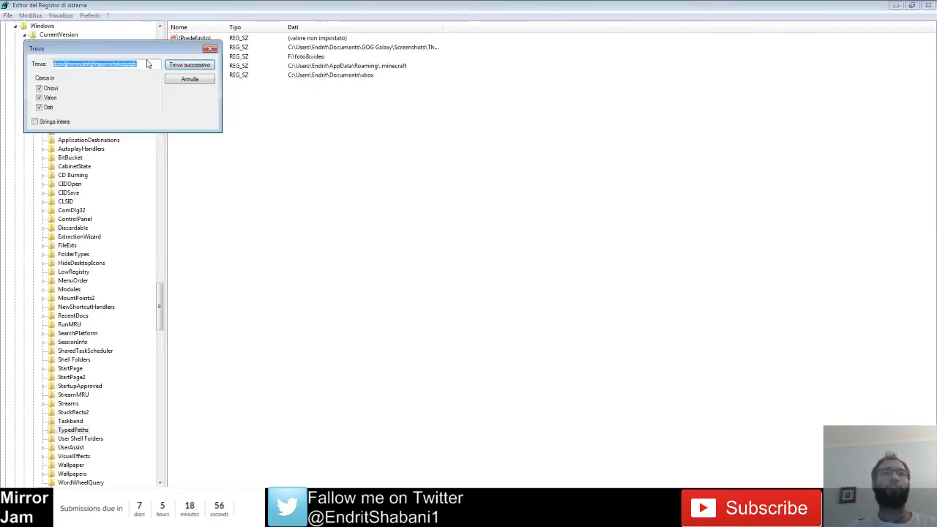
click(189, 64)
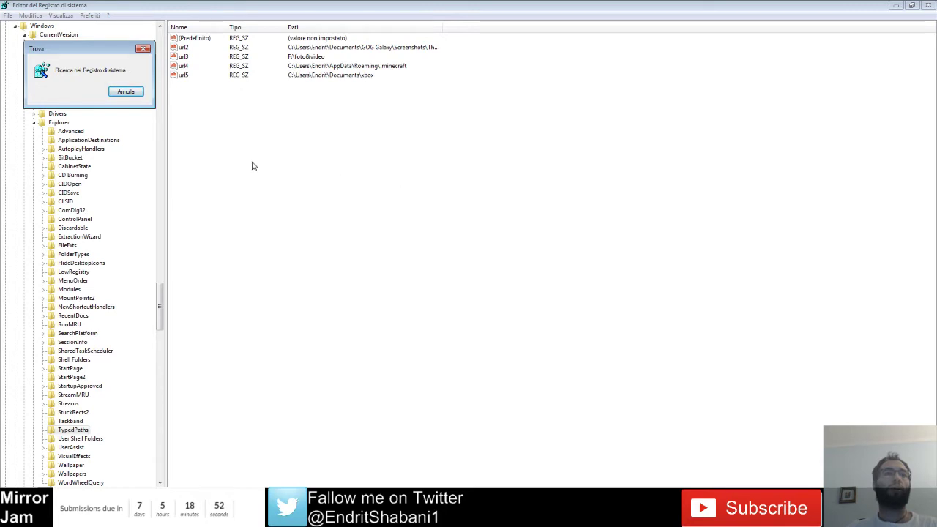
click(540, 259)
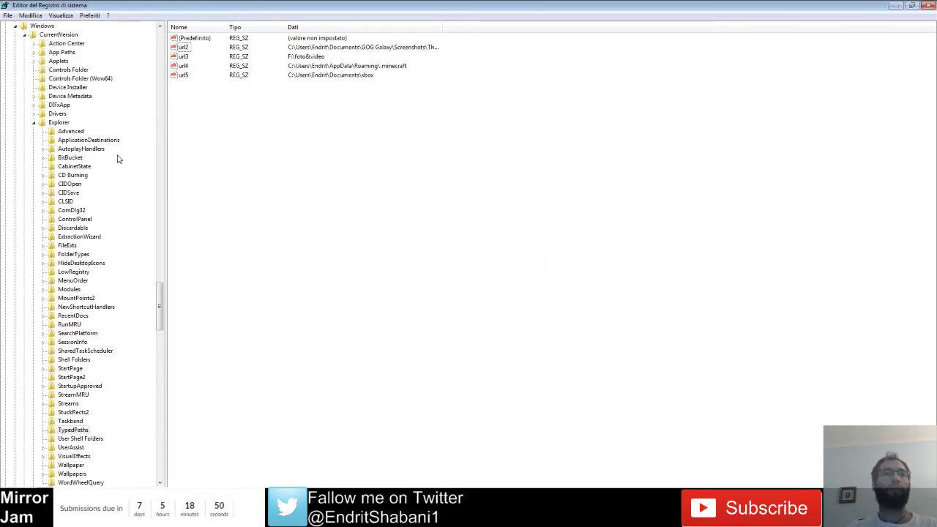
drag(160, 309, 156, 37)
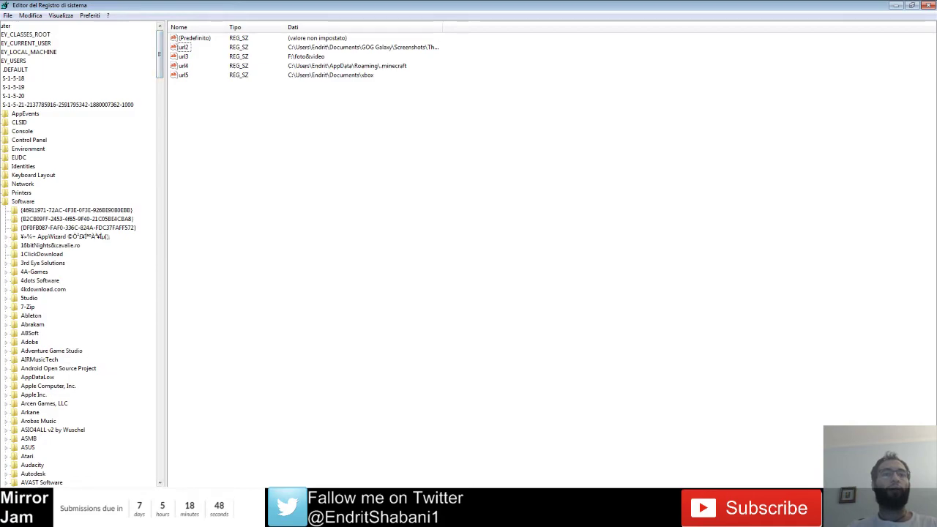
Read through the pcrisk removal guide in the browser
key(alt+Tab)
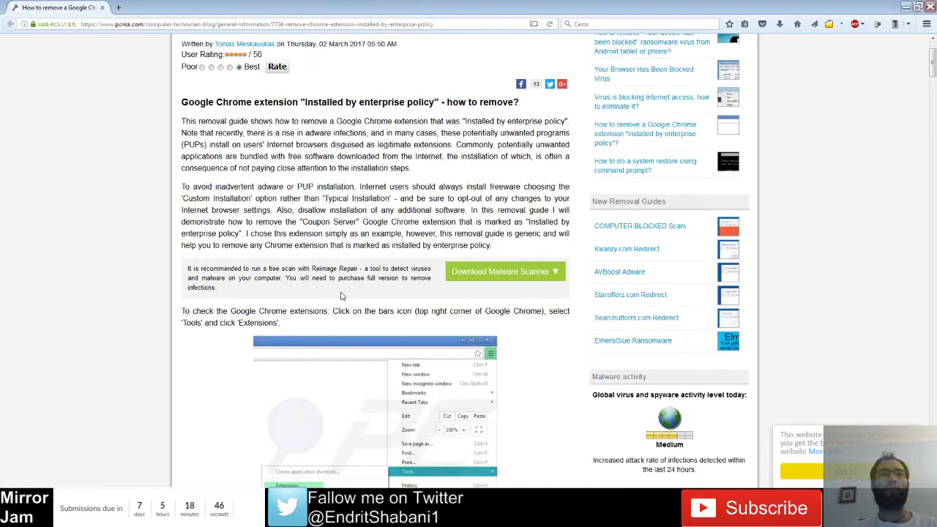
scroll(390, 259, down, 10)
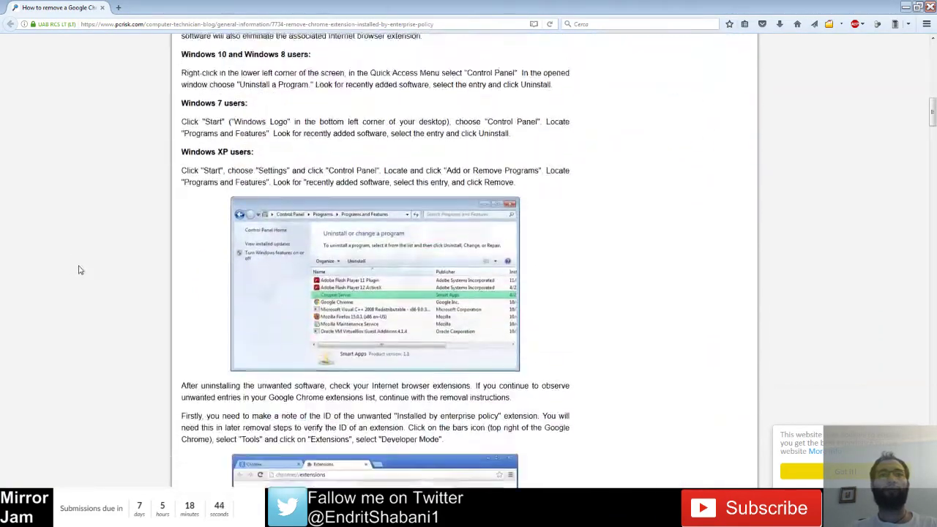
scroll(81, 268, down, 10)
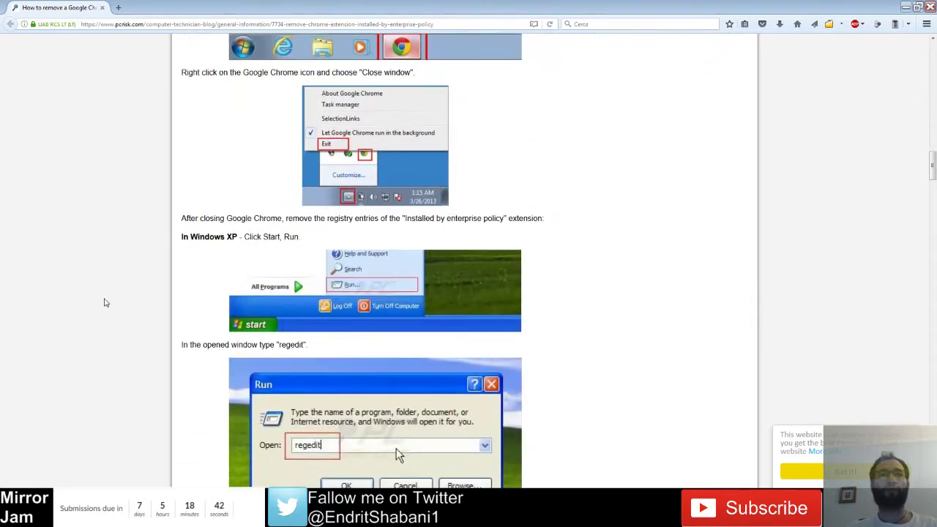
scroll(110, 298, down, 5)
scroll(176, 246, down, 1)
scroll(157, 175, up, 3)
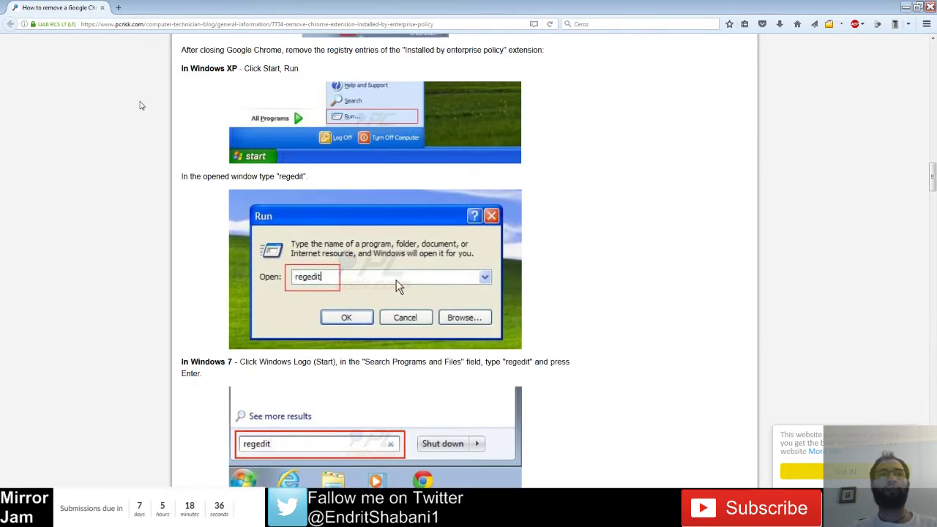
scroll(147, 95, up, 3)
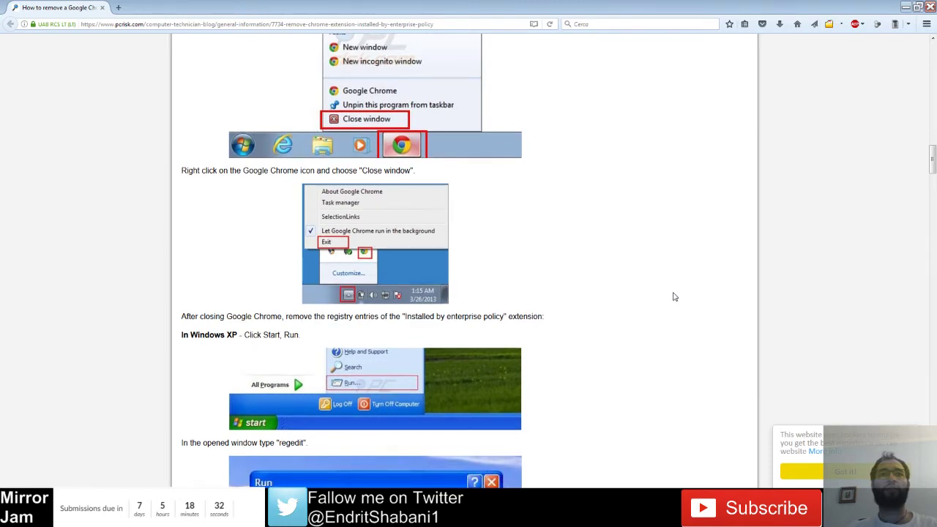
scroll(638, 173, up, 1)
scroll(638, 172, up, 10)
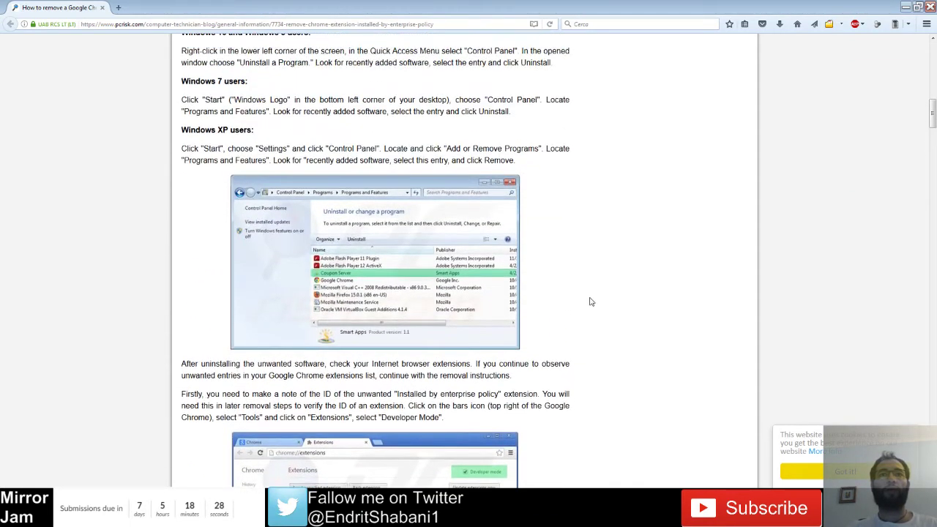
scroll(475, 407, up, 2)
scroll(475, 278, up, 3)
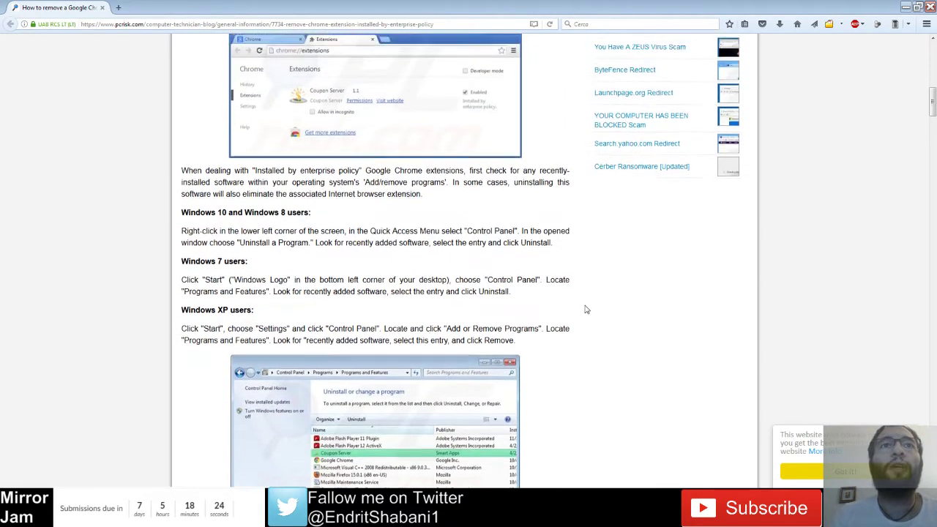
scroll(581, 362, down, 15)
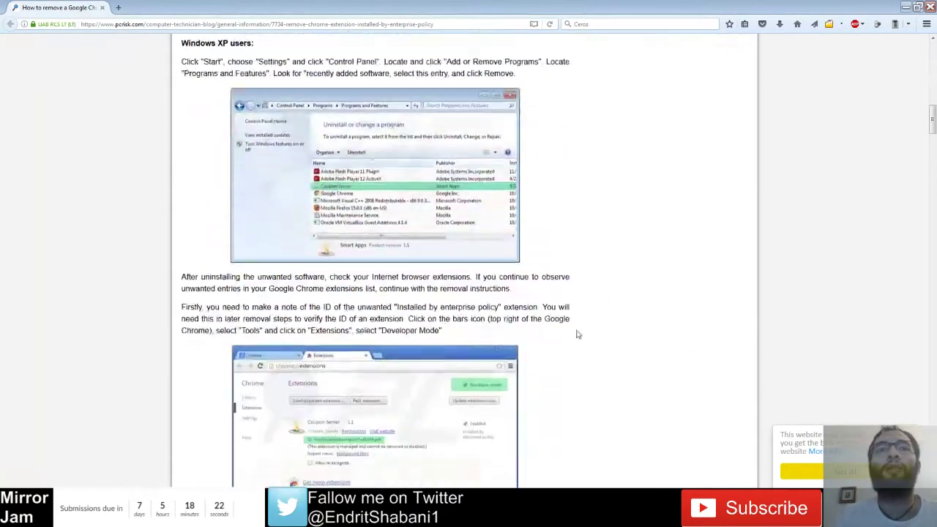
scroll(596, 360, down, 10)
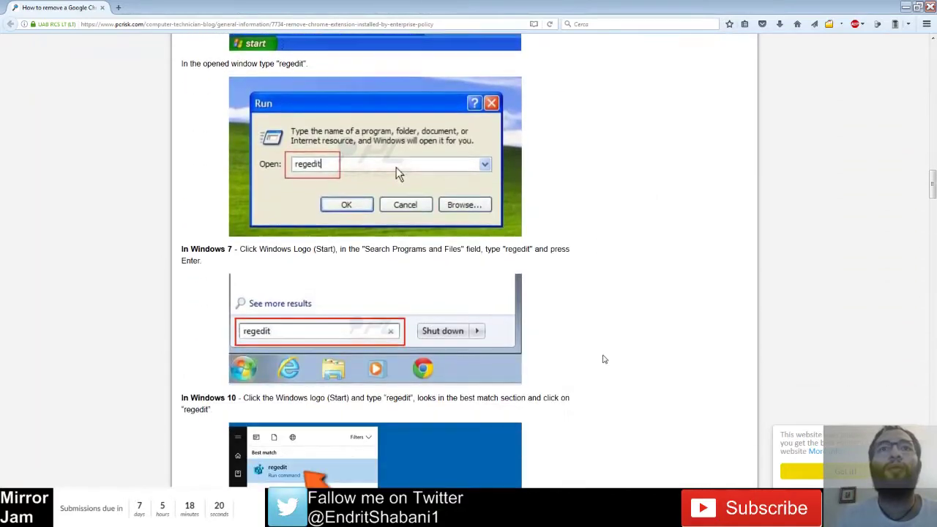
scroll(600, 344, down, 7)
scroll(572, 335, down, 10)
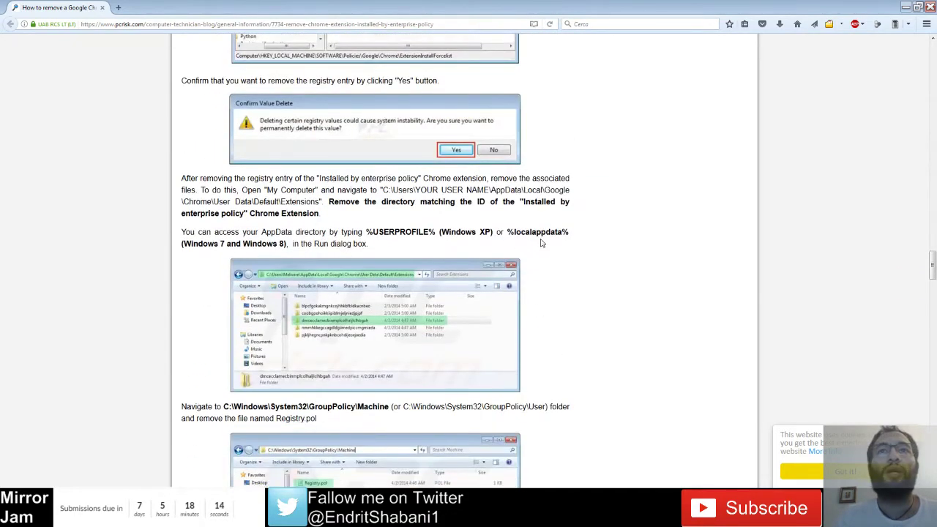
Copy the %localappdata% path from the guide's AppData step
drag(506, 232, 569, 234)
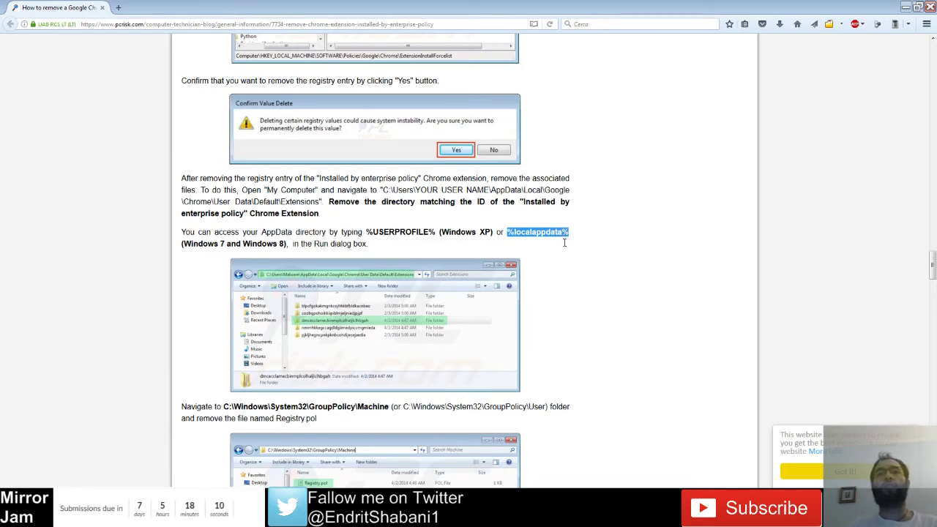
right_click(565, 244)
click(572, 256)
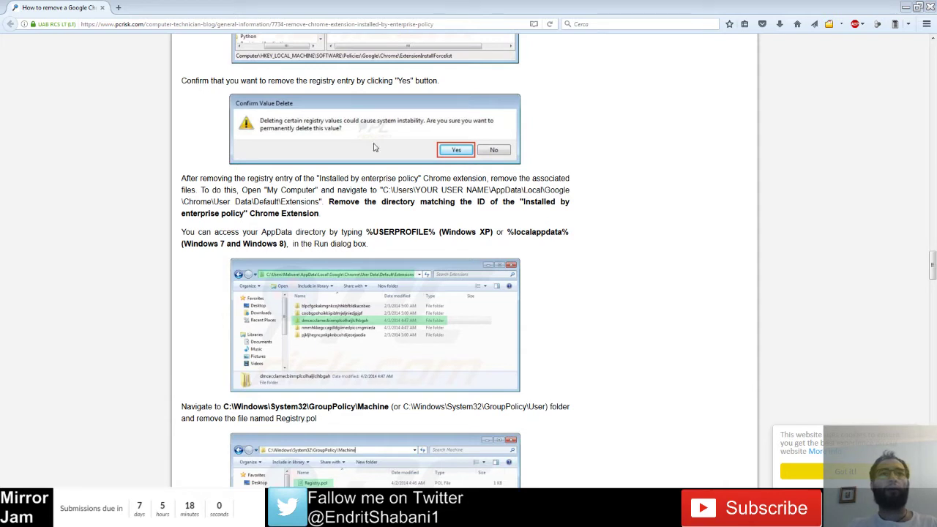
Open a File Explorer window at the %localappdata% folder using the copied path
click(77, 512)
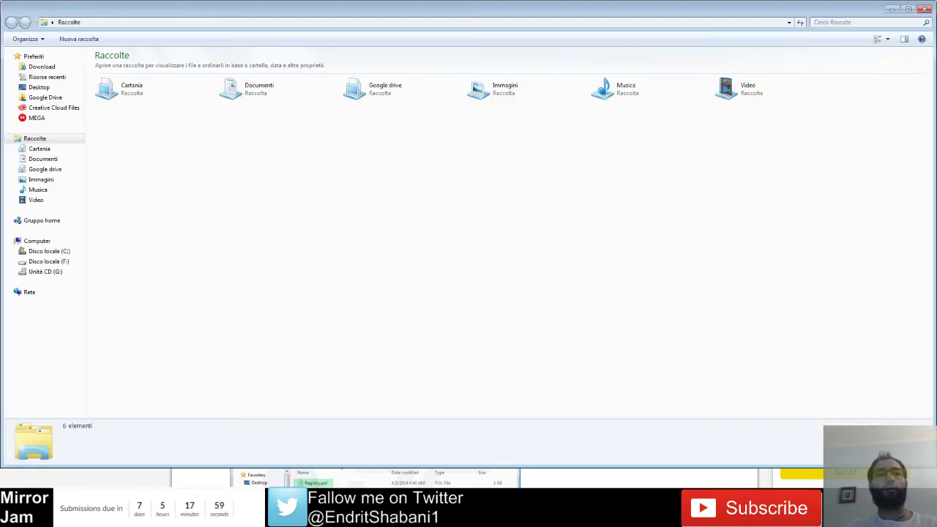
click(168, 23)
right_click(168, 24)
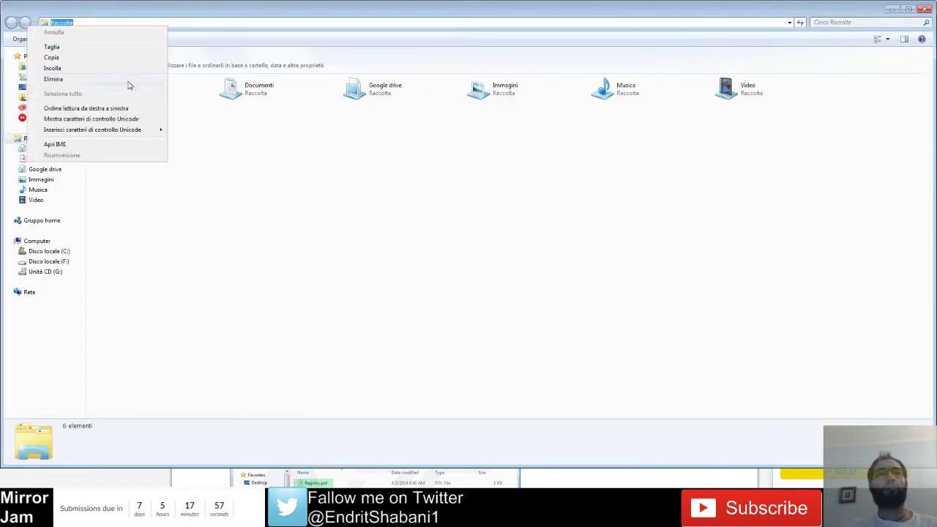
click(86, 68)
key(Return)
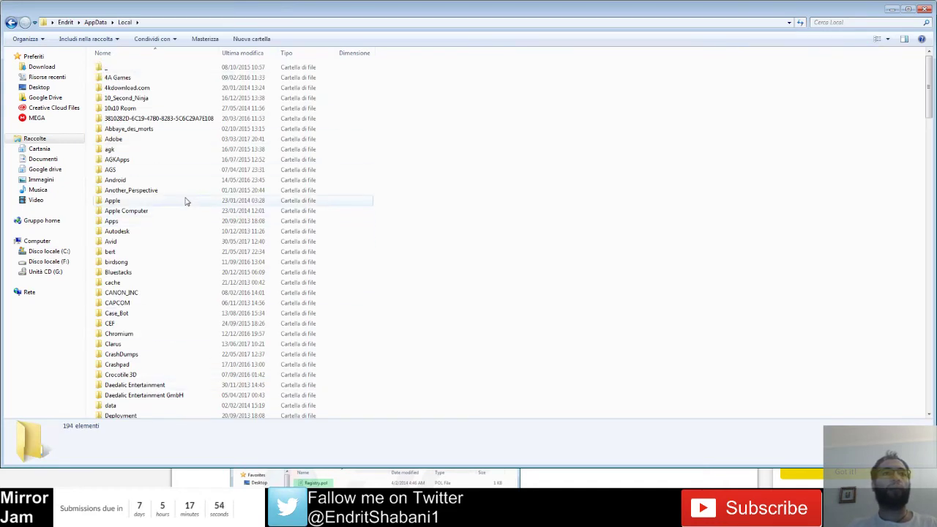
Find the Google folder in the AppData\Local folder list
scroll(212, 327, down, 1)
click(209, 334)
key(g)
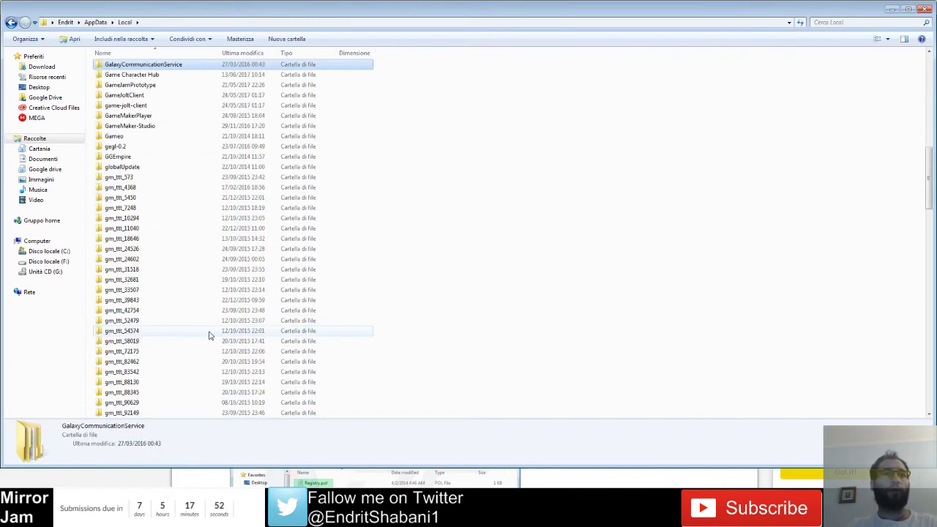
key(Down)
key(Down)
key(Down)
key(Down)
key(Down)
key(Down)
key(Down)
key(Down)
key(Down)
key(Down)
key(Down)
key(Down)
key(Down)
key(Down)
key(Down)
key(Down)
key(Down)
key(Down)
key(Down)
key(Down)
key(Down)
key(Down)
key(Down)
key(Down)
key(Down)
key(Down)
key(Down)
key(Down)
key(Down)
key(Down)
key(Down)
key(Down)
key(g)
key(m)
scroll(410, 194, up, 1)
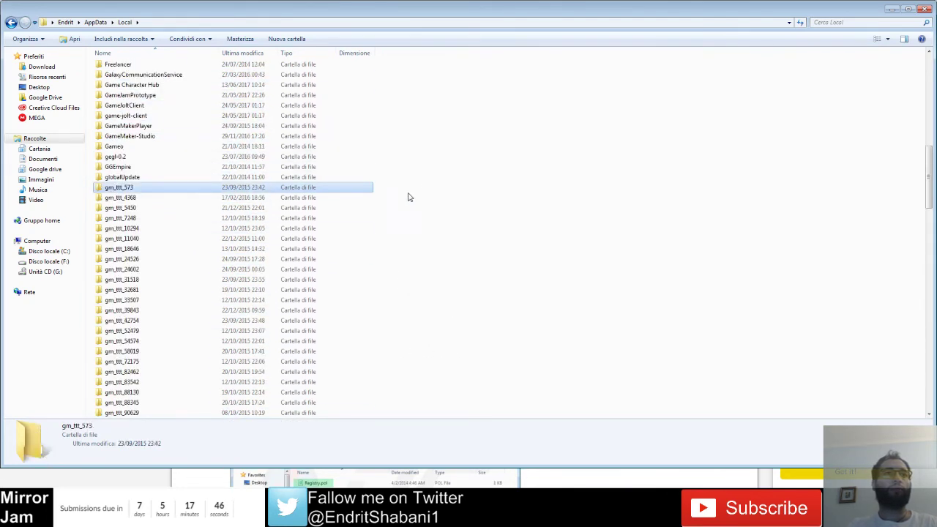
scroll(418, 168, down, 2)
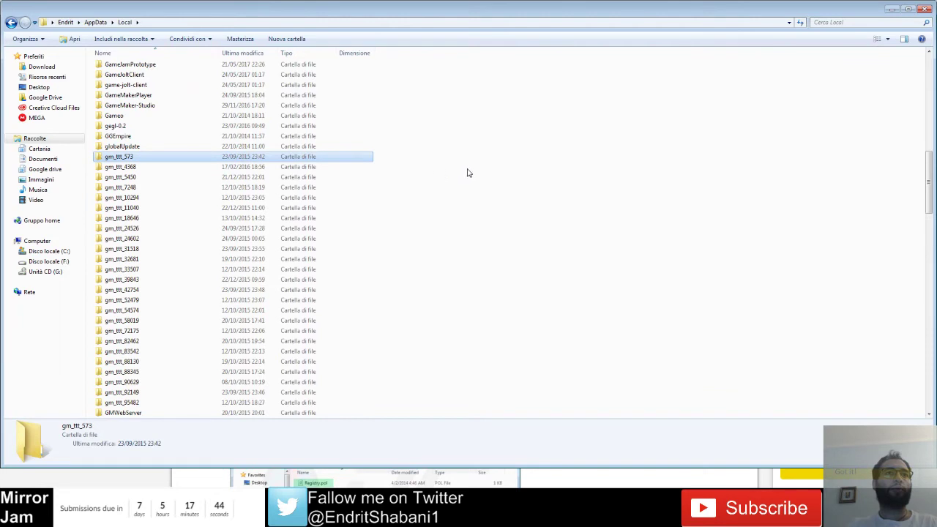
click(460, 212)
scroll(461, 223, down, 1)
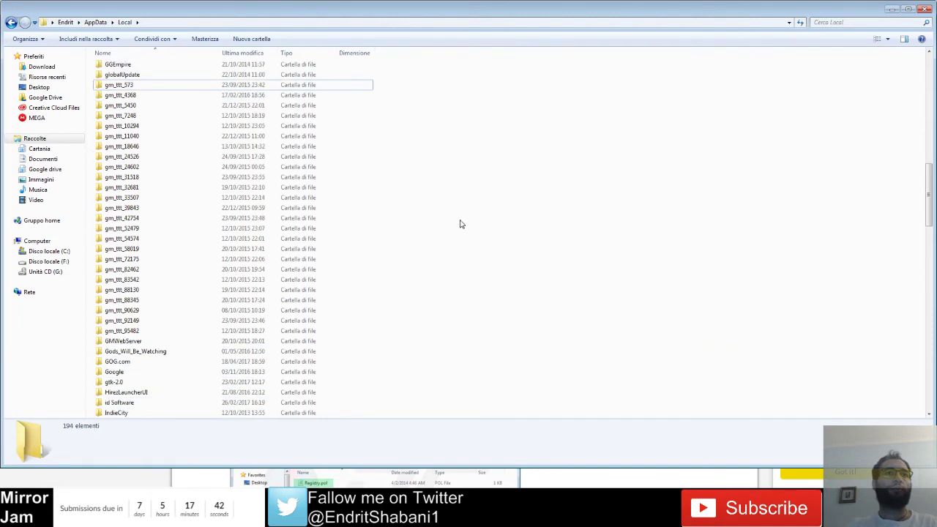
scroll(459, 224, down, 2)
Go through Google > Chrome > User Data > Default into the Extensions folder
double_click(109, 311)
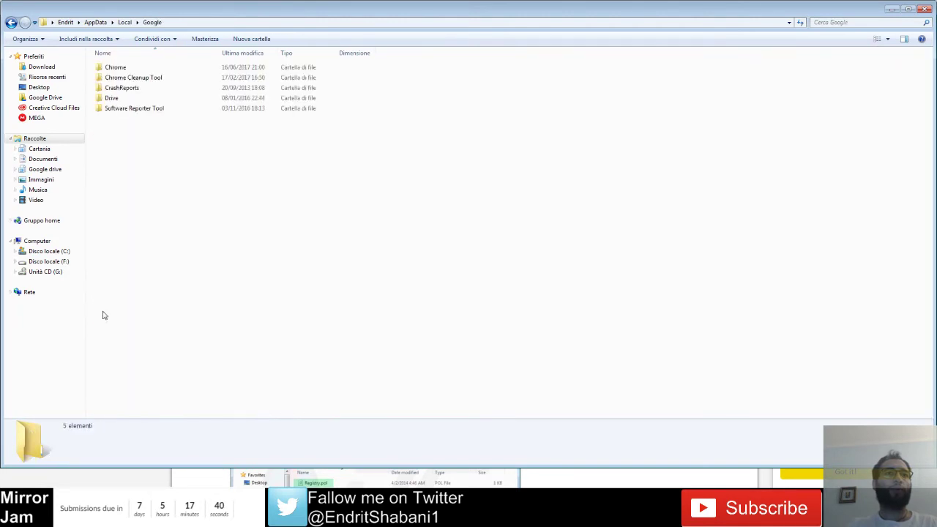
double_click(161, 69)
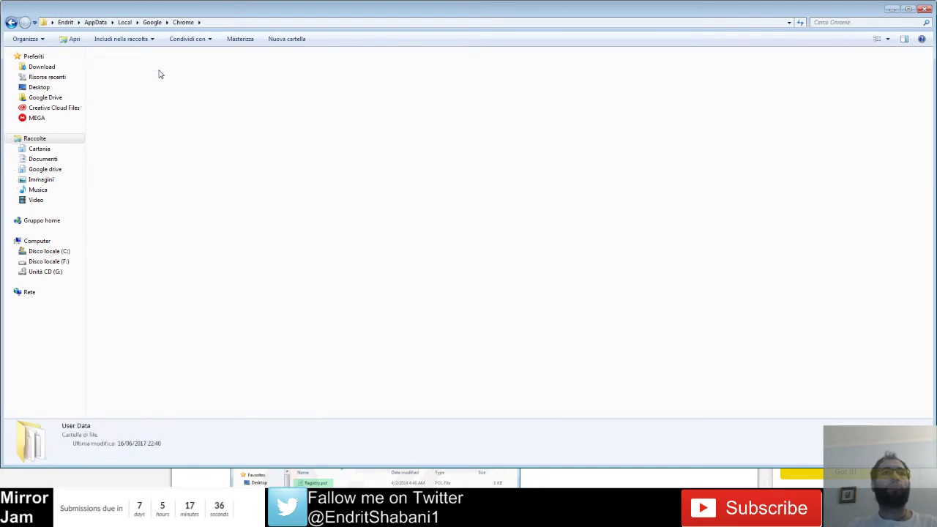
double_click(160, 70)
double_click(150, 100)
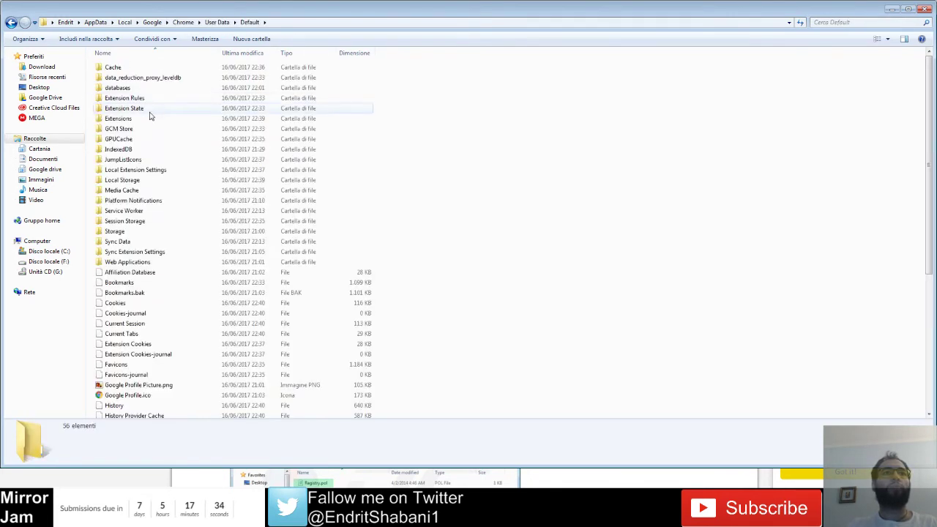
double_click(151, 117)
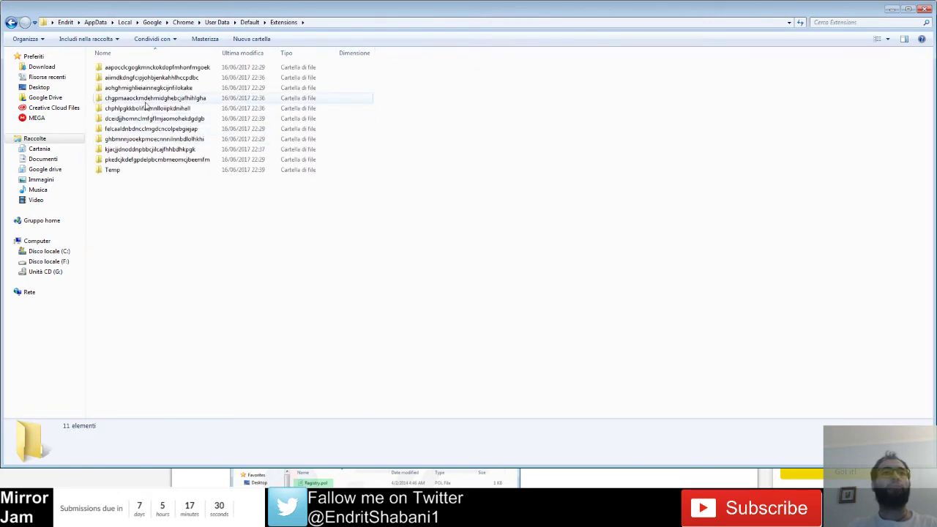
Delete the dceidjjhomnclmfgflmjaomohekdgdgb extension folder and confirm sending it to the Recycle Bin
click(150, 118)
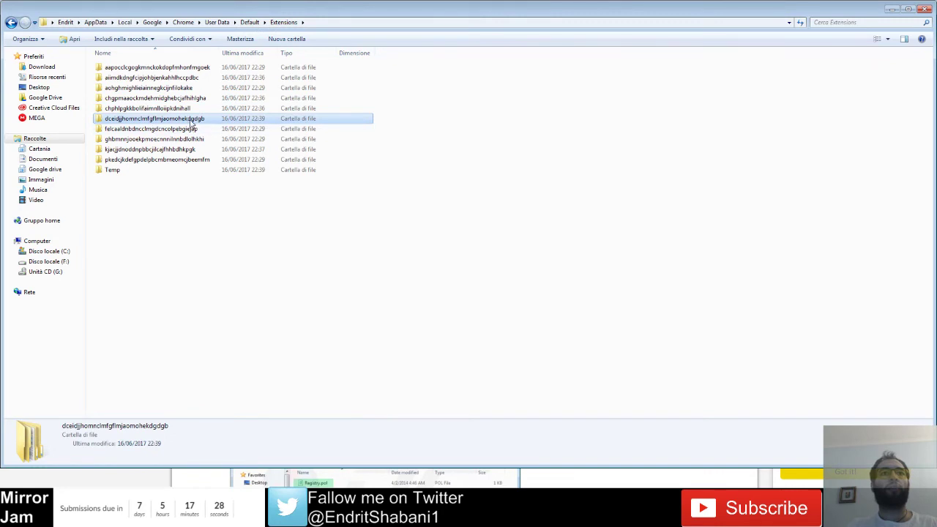
click(352, 24)
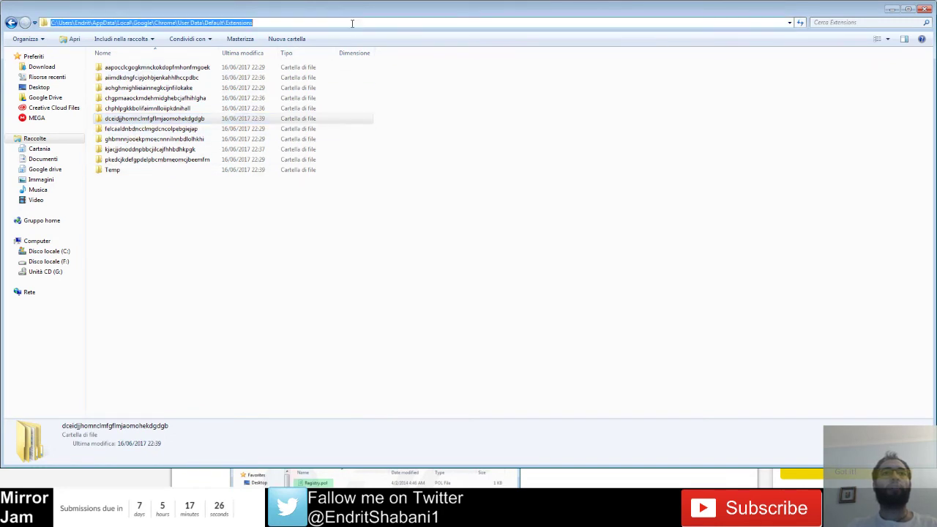
click(139, 121)
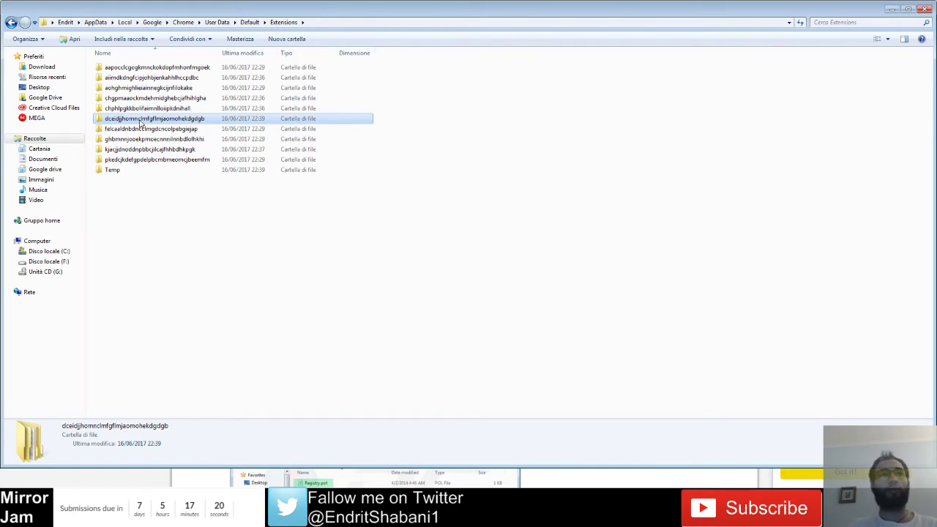
right_click(140, 123)
click(44, 388)
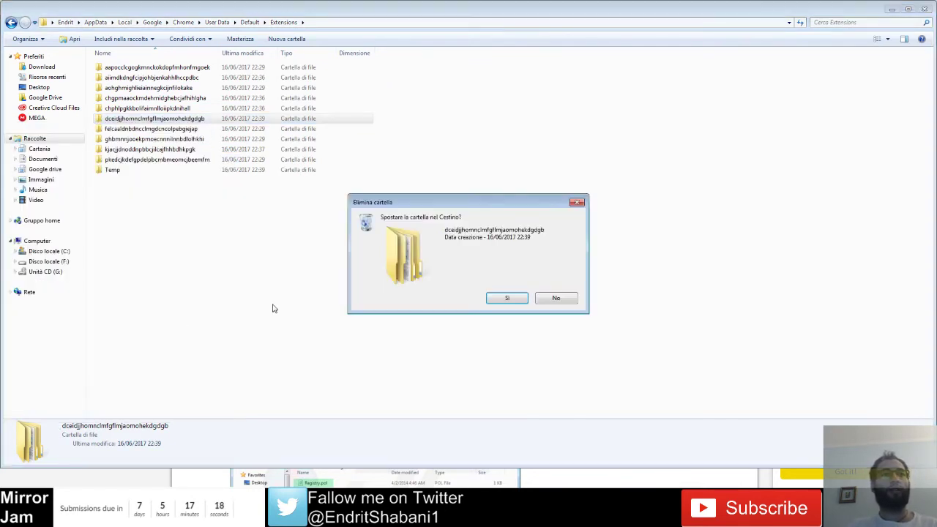
click(507, 298)
drag(878, 8, 935, 102)
Copy the C:\Windows\System32\GroupPolicy\Machine path from the removal guide
click(369, 320)
scroll(369, 321, down, 3)
scroll(370, 320, down, 5)
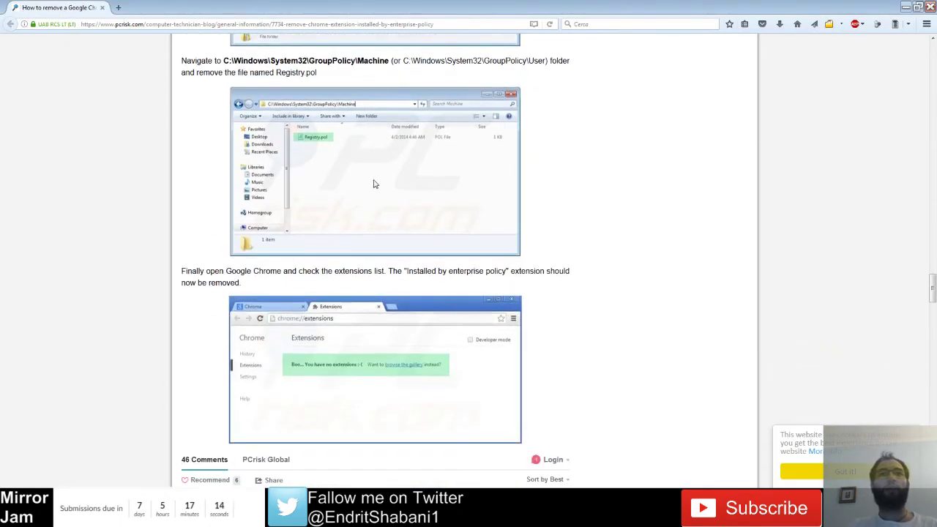
scroll(373, 178, up, 1)
drag(223, 104, 388, 105)
right_click(359, 107)
click(388, 122)
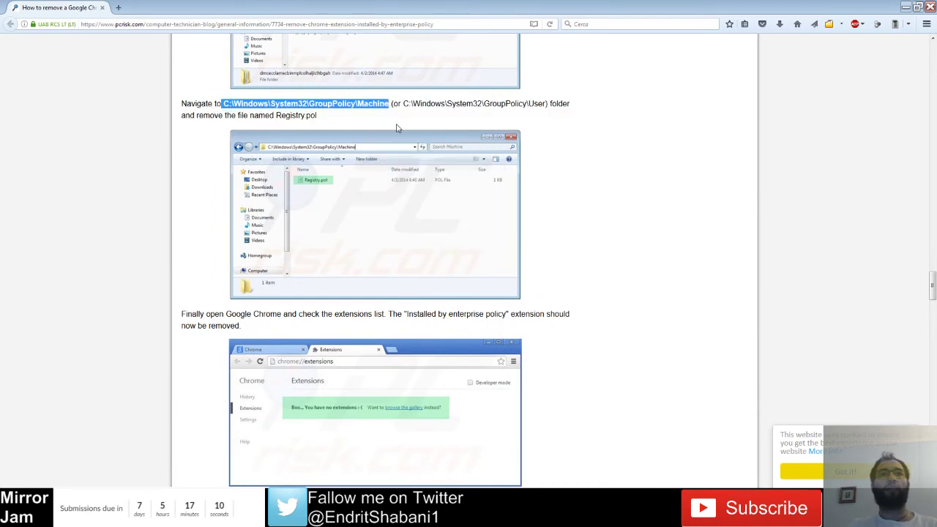
click(573, 133)
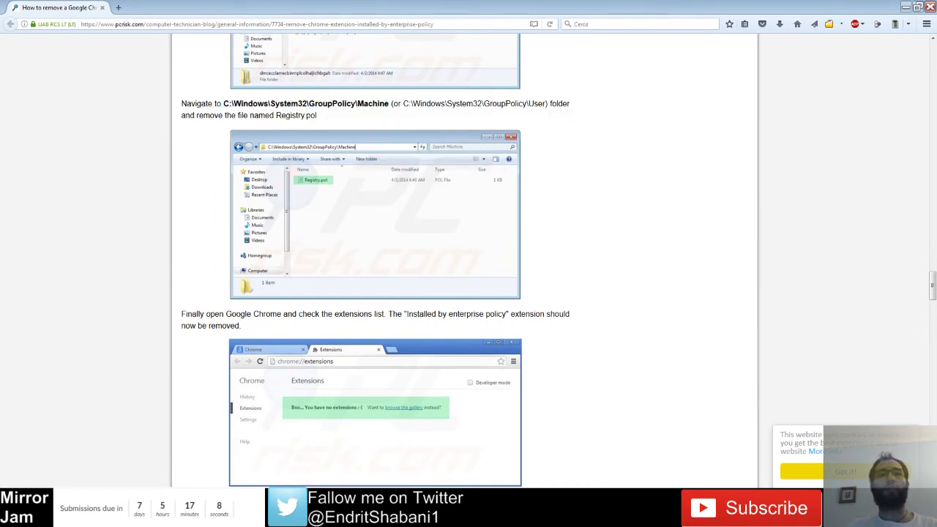
Paste the path into Explorer's address bar and verify the Machine folder has no items
key(alt+Tab)
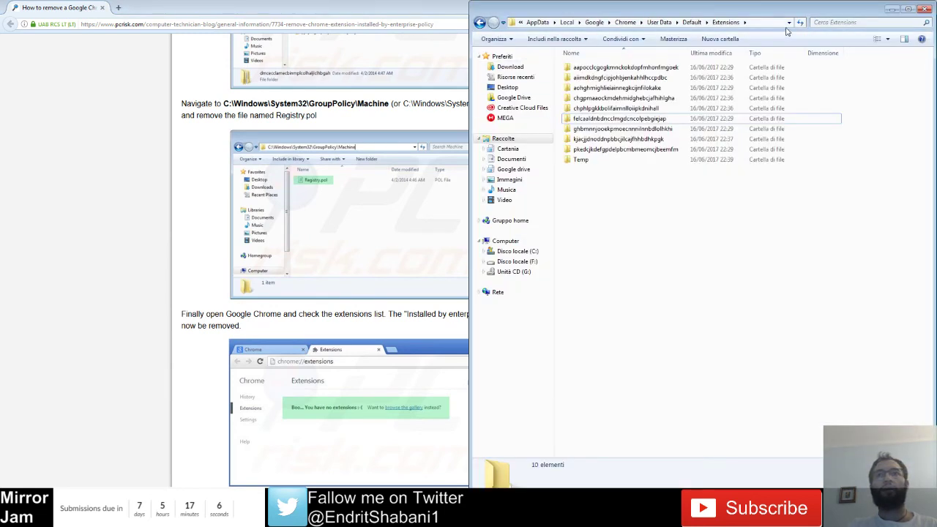
click(766, 26)
right_click(766, 25)
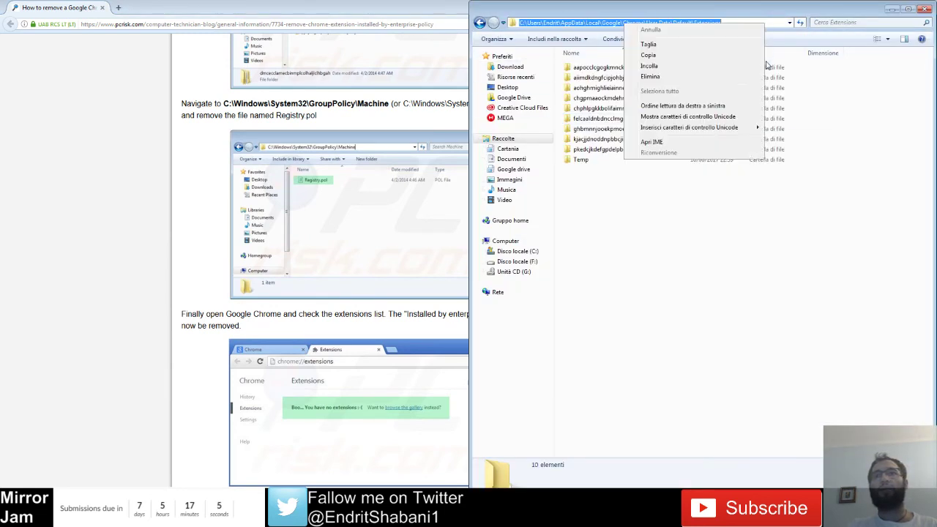
click(651, 67)
key(Return)
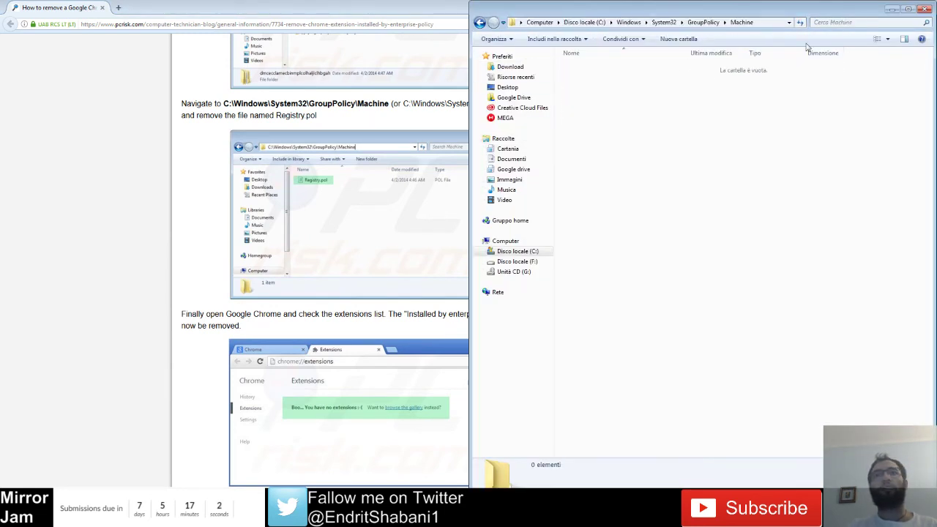
drag(723, 108, 597, 80)
drag(709, 138, 555, 55)
drag(717, 171, 559, 66)
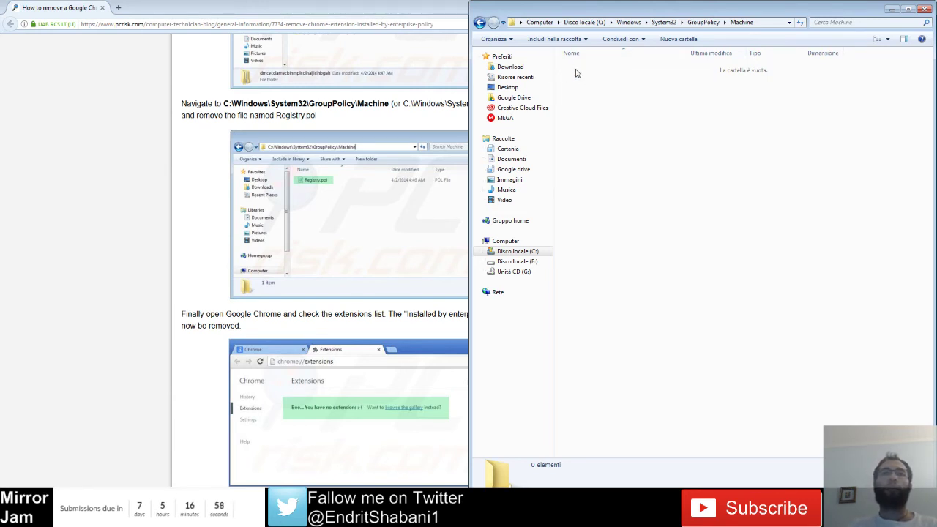
Close the Machine folder window and bring Registry Editor back to the front
click(925, 9)
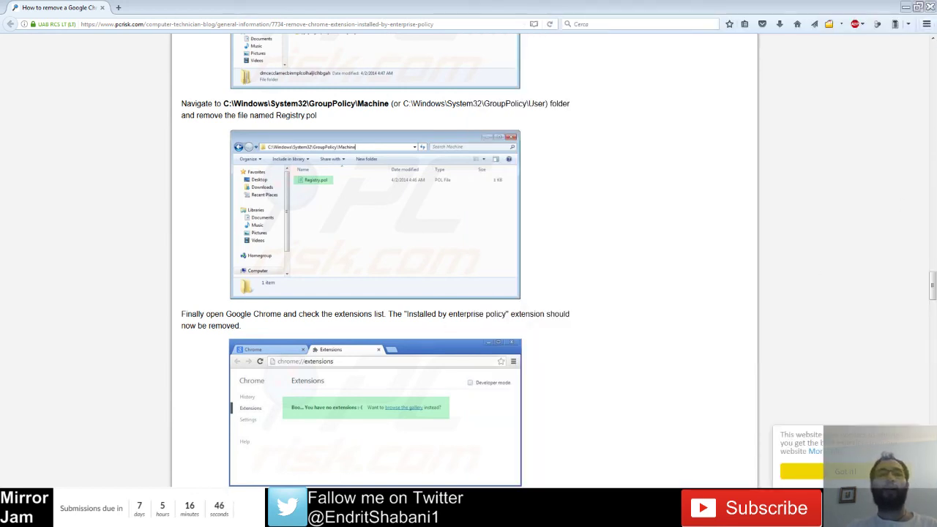
key(alt+Tab)
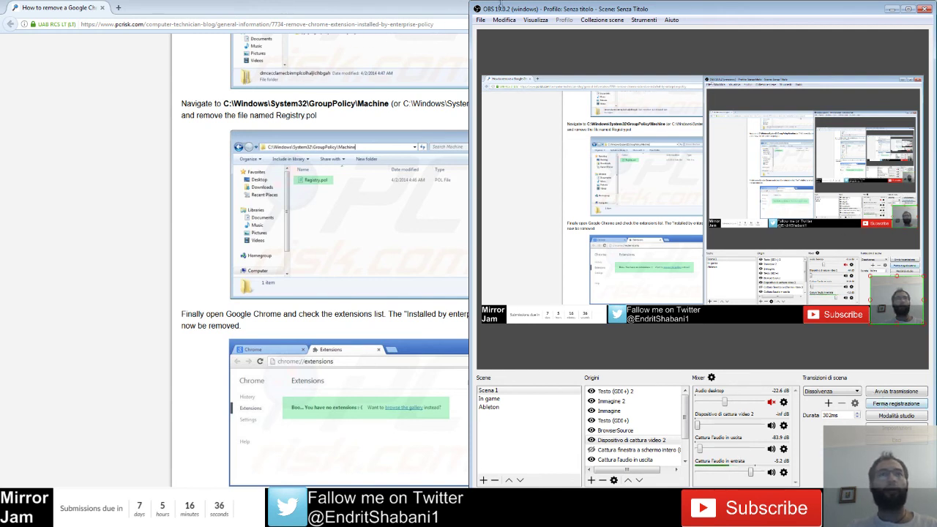
click(415, 6)
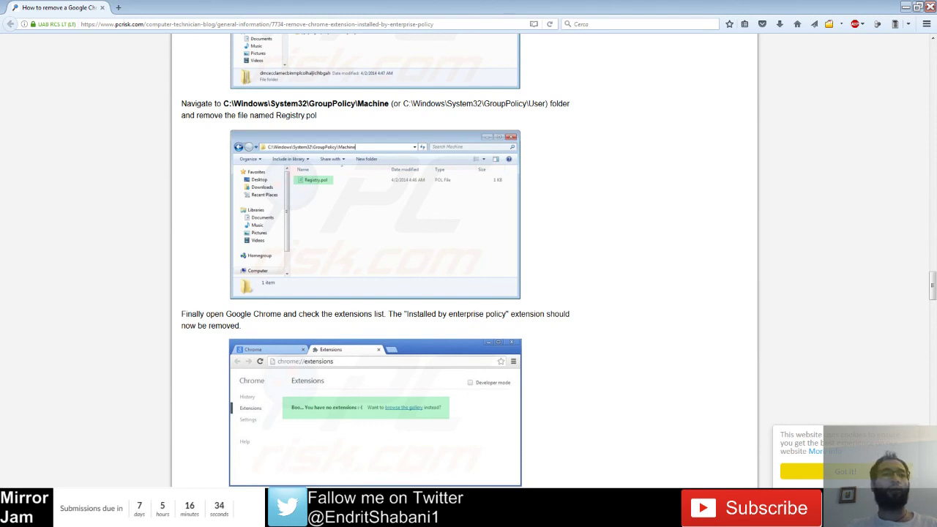
key(alt+Tab)
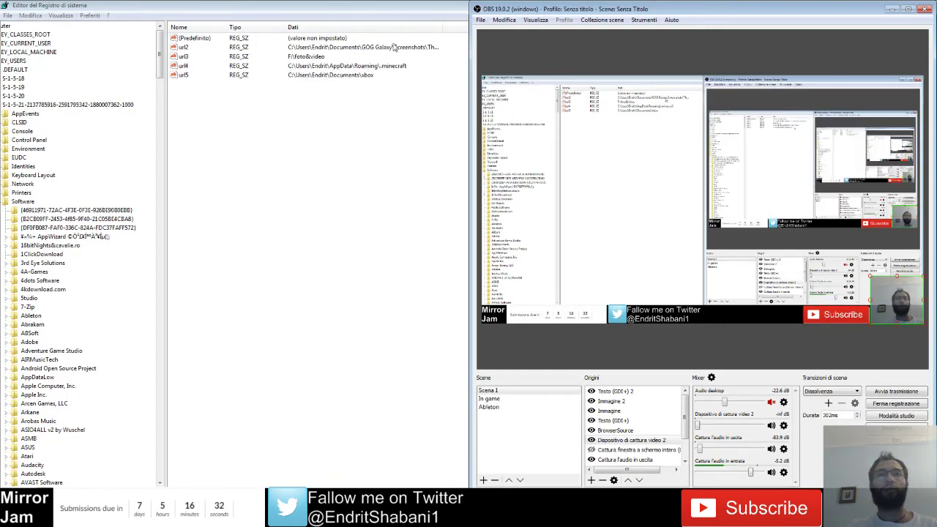